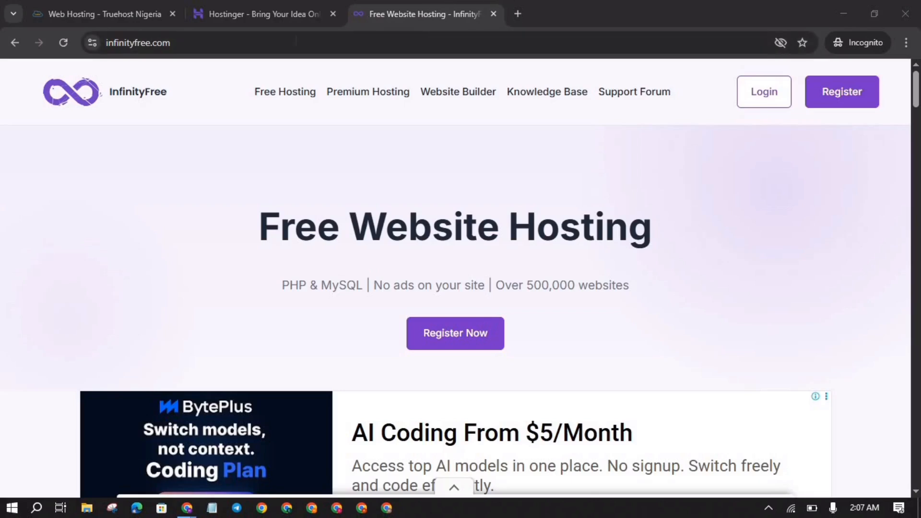
Step: Reveal the infinityfree.com address, then open a blank incognito tab beside the homepage
{"action": "left_click", "coordinate": [225, 43]}
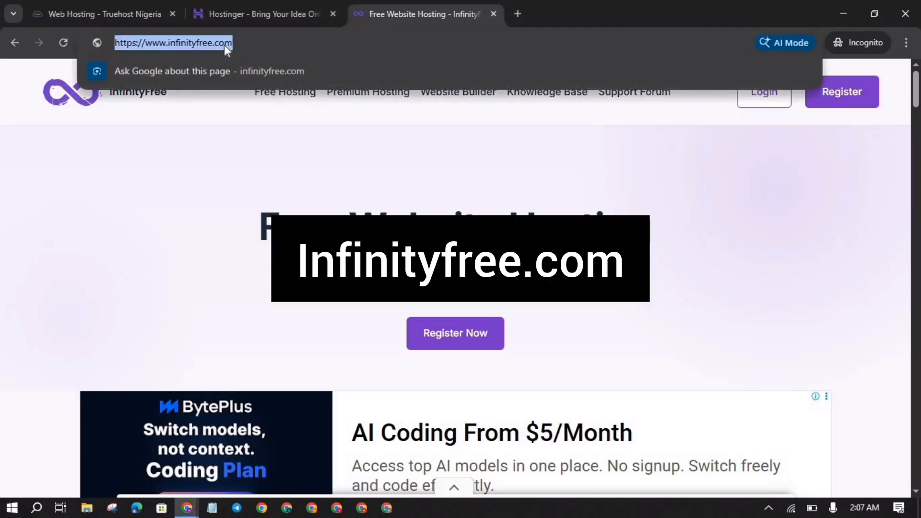
{"action": "left_click", "coordinate": [514, 12]}
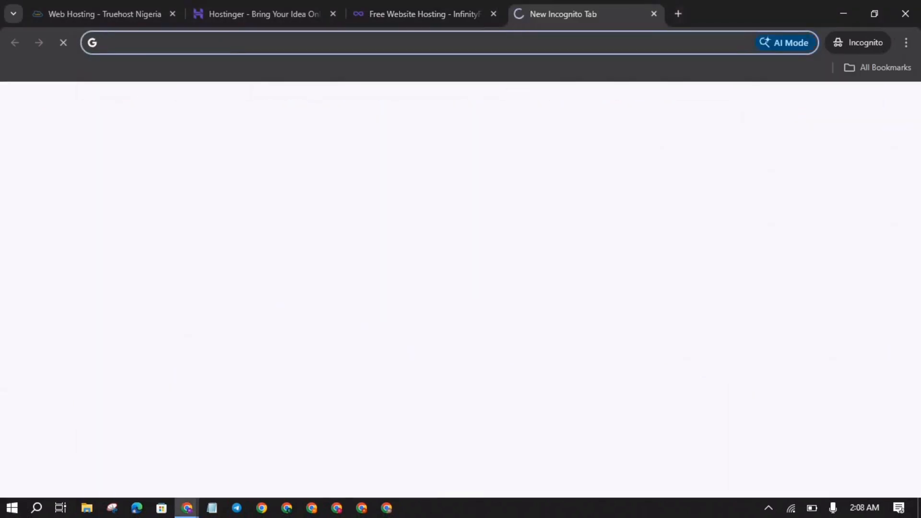
Step: Search Google for 'infinity free', then switch back to the InfinityFree homepage tab
{"action": "type", "text": "ifi"}
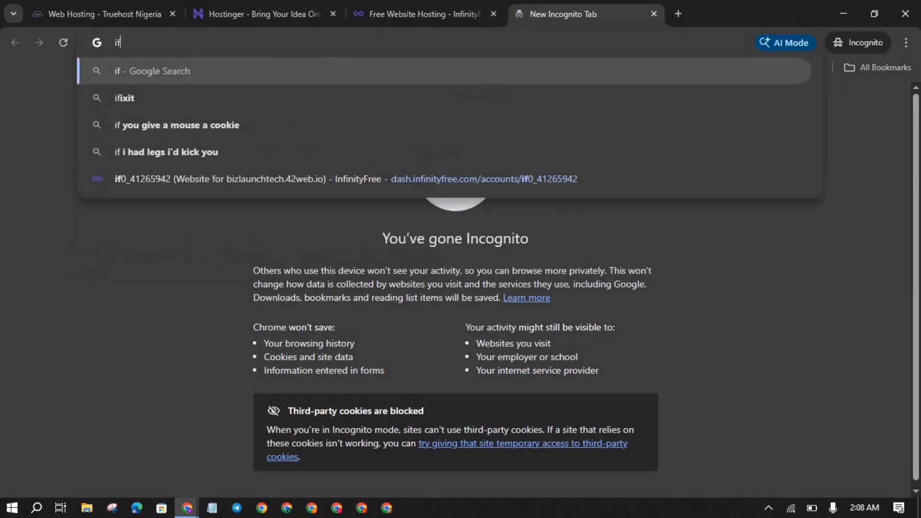
{"action": "key", "text": "BackSpace"}
{"action": "key", "text": "BackSpace"}
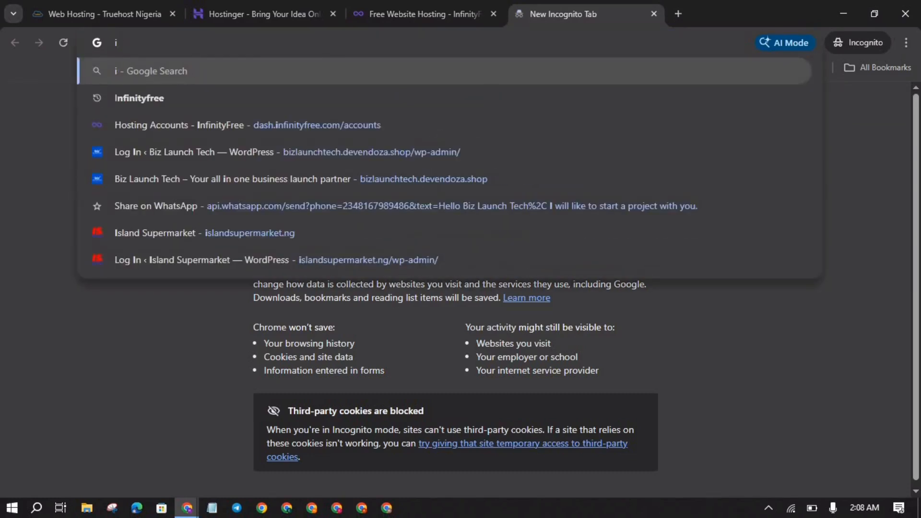
{"action": "type", "text": "nfini"}
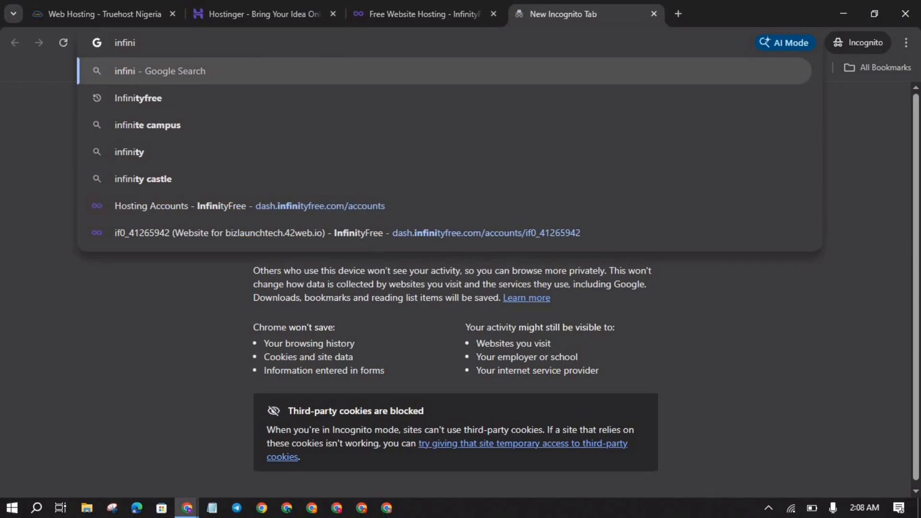
{"action": "type", "text": "ty free"}
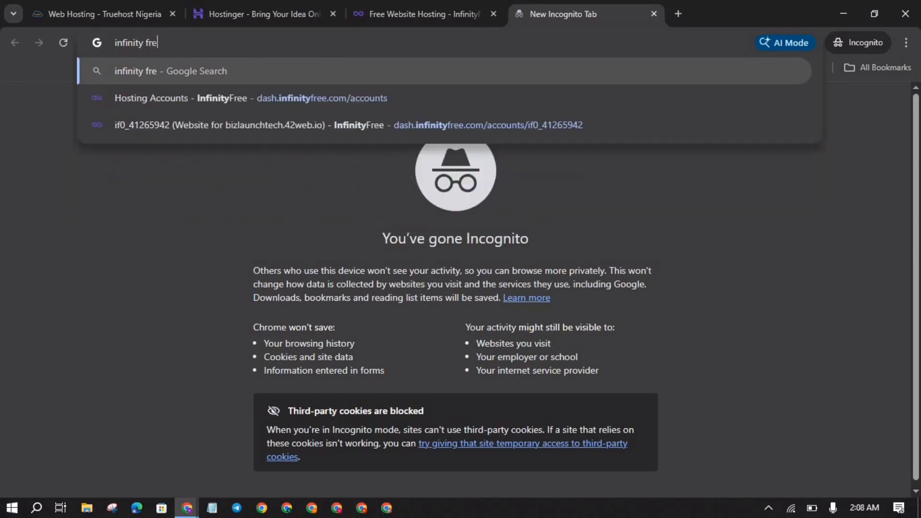
{"action": "key", "text": "Return"}
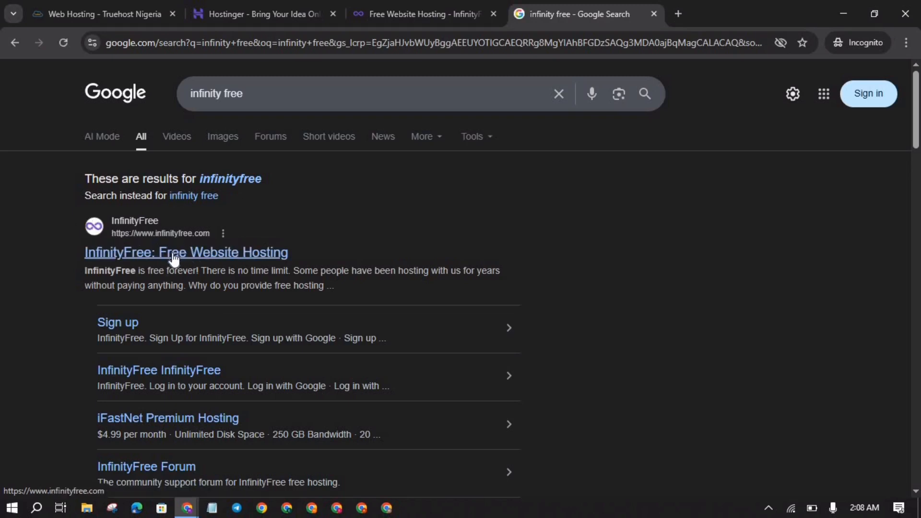
{"action": "left_click", "coordinate": [428, 4]}
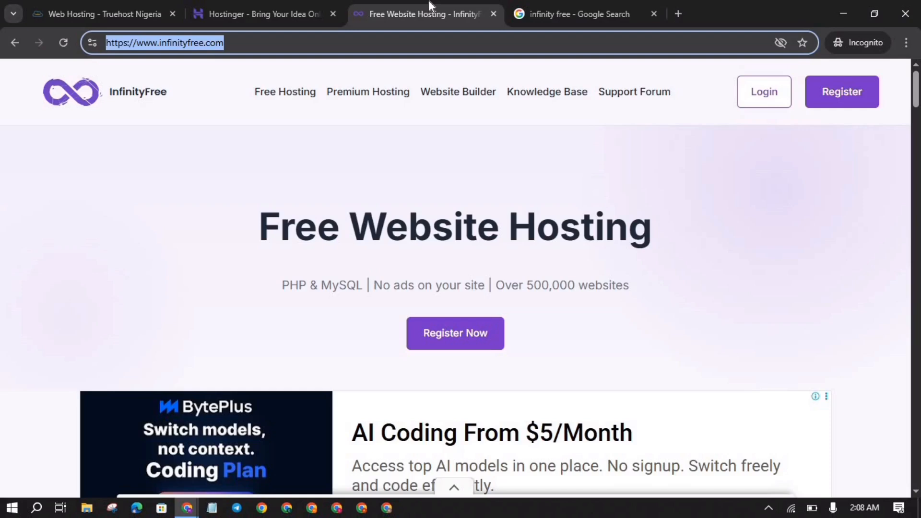
Step: Close the Google search results tab and return to the InfinityFree homepage
{"action": "left_click", "coordinate": [654, 13]}
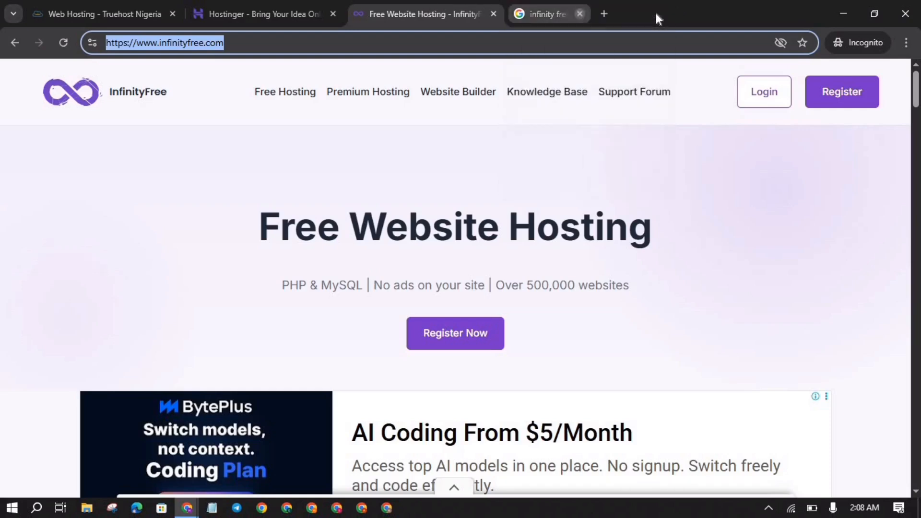
{"action": "left_click", "coordinate": [703, 119]}
{"action": "scroll", "coordinate": [398, 143], "scroll_direction": "down", "scroll_amount": 4}
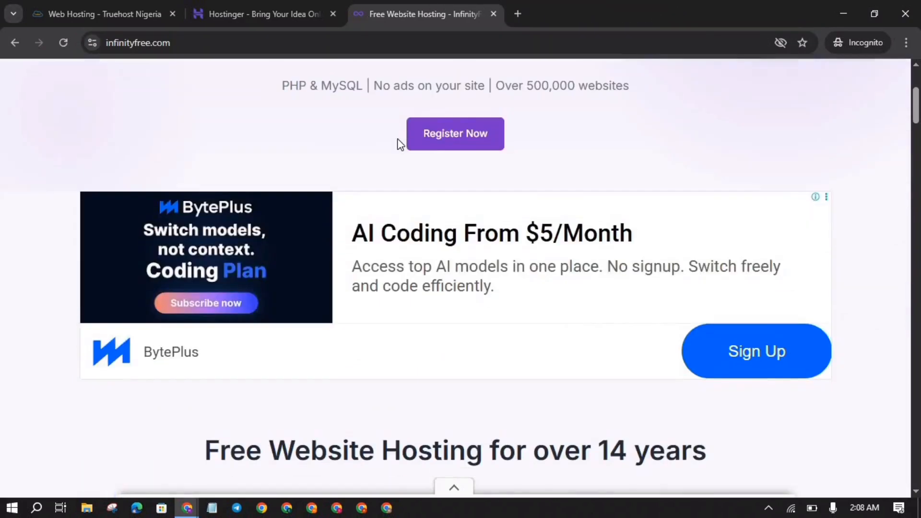
{"action": "scroll", "coordinate": [398, 144], "scroll_direction": "up", "scroll_amount": 4}
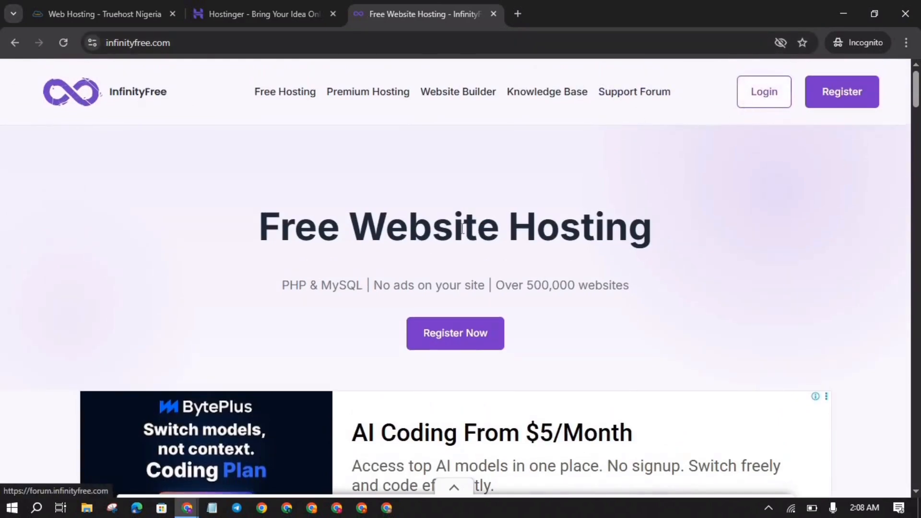
Step: Open the Register Now sign-up page and look over its Google, GitHub and email options
{"action": "left_click", "coordinate": [435, 336]}
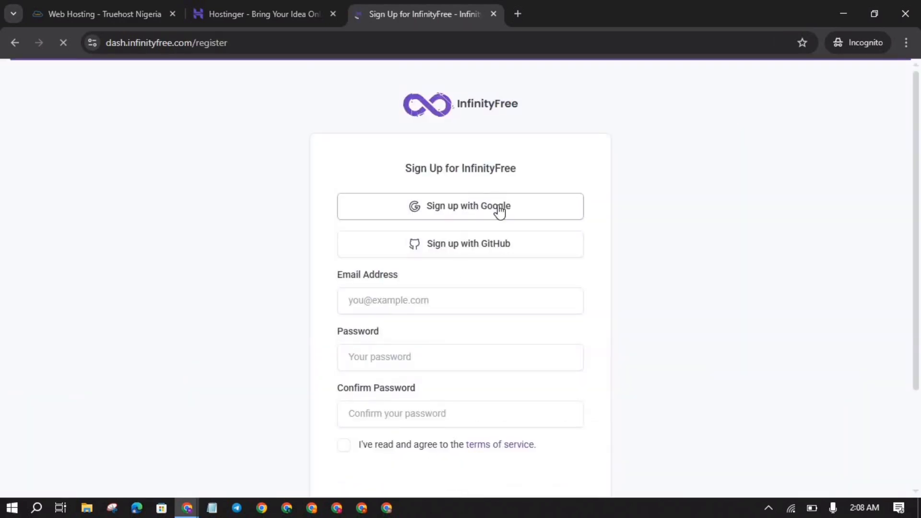
{"action": "scroll", "coordinate": [432, 207], "scroll_direction": "down", "scroll_amount": 2}
{"action": "scroll", "coordinate": [391, 205], "scroll_direction": "up", "scroll_amount": 2}
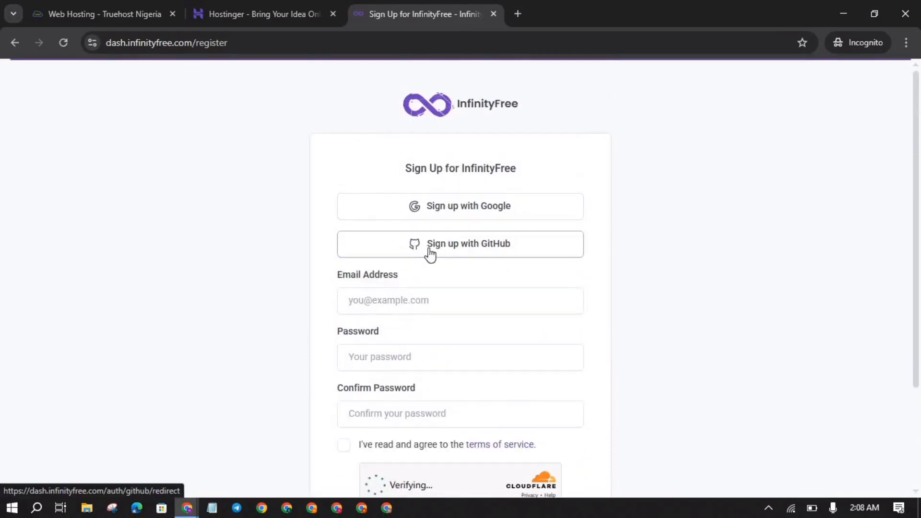
{"action": "scroll", "coordinate": [430, 255], "scroll_direction": "down", "scroll_amount": 2}
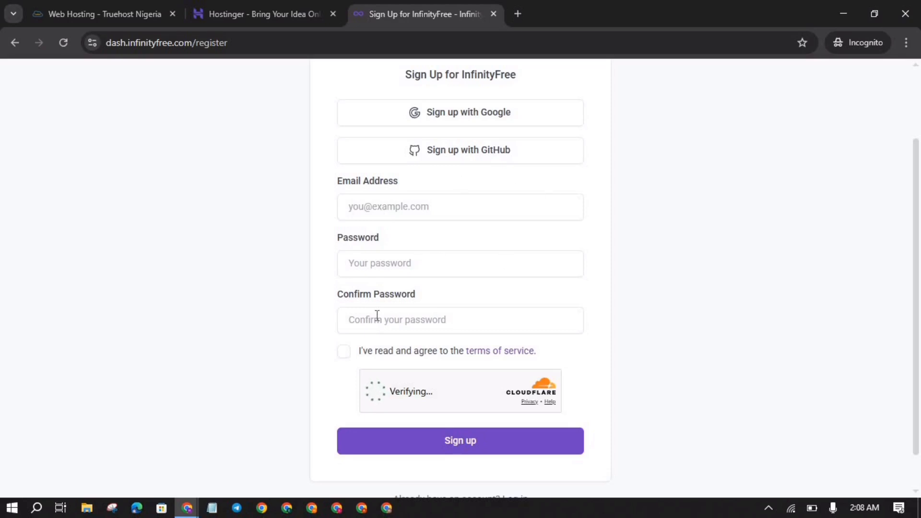
{"action": "scroll", "coordinate": [376, 319], "scroll_direction": "down", "scroll_amount": 1}
{"action": "scroll", "coordinate": [480, 88], "scroll_direction": "up", "scroll_amount": 3}
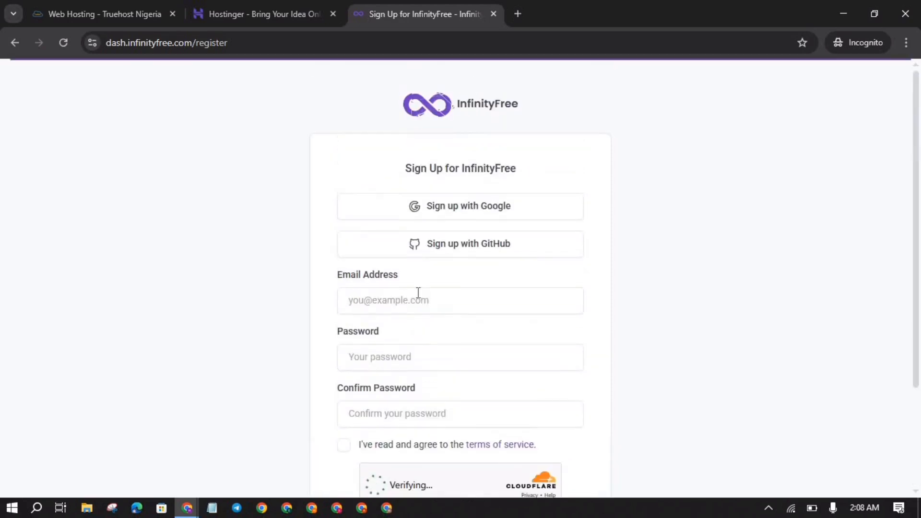
{"action": "scroll", "coordinate": [413, 288], "scroll_direction": "down", "scroll_amount": 3}
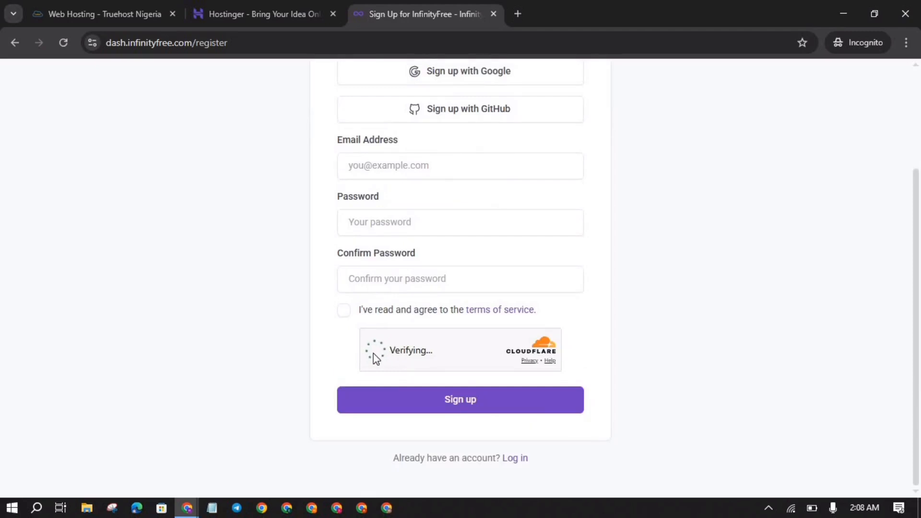
{"action": "scroll", "coordinate": [519, 288], "scroll_direction": "up", "scroll_amount": 2}
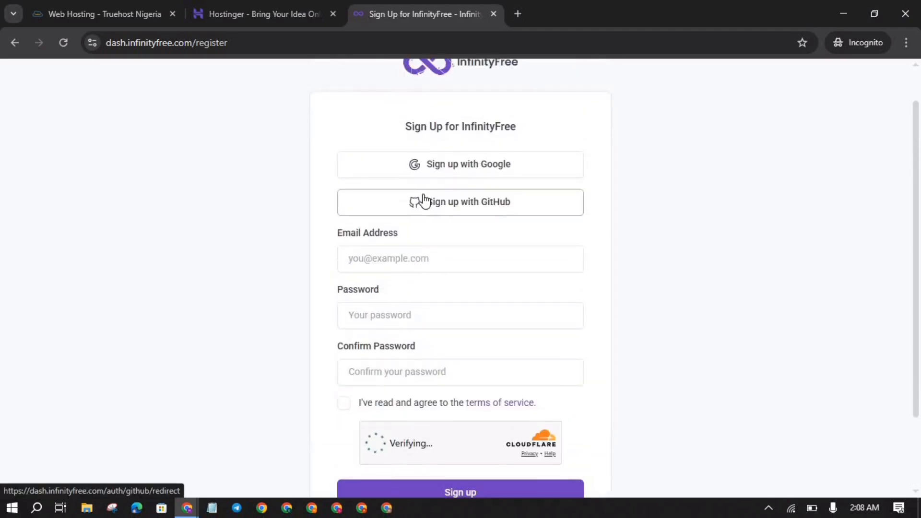
{"action": "scroll", "coordinate": [424, 201], "scroll_direction": "up", "scroll_amount": 1}
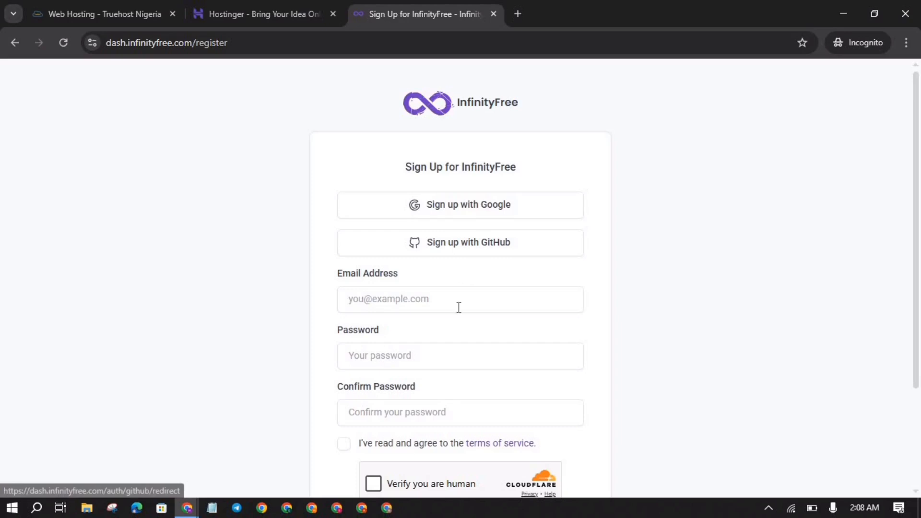
{"action": "scroll", "coordinate": [405, 338], "scroll_direction": "down", "scroll_amount": 1}
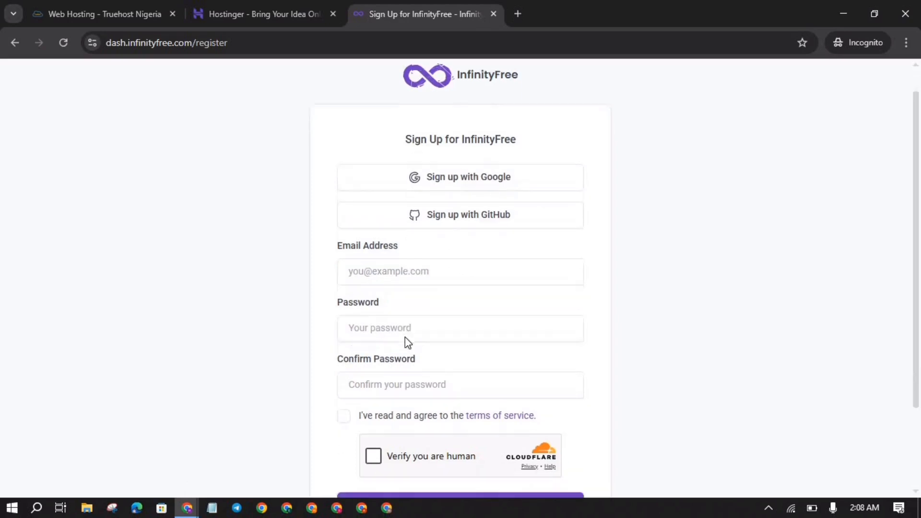
Step: Close the sign-up tab and select the bizlaunchtech.42web.io domain in Hosting Accounts
{"action": "left_click", "coordinate": [494, 14]}
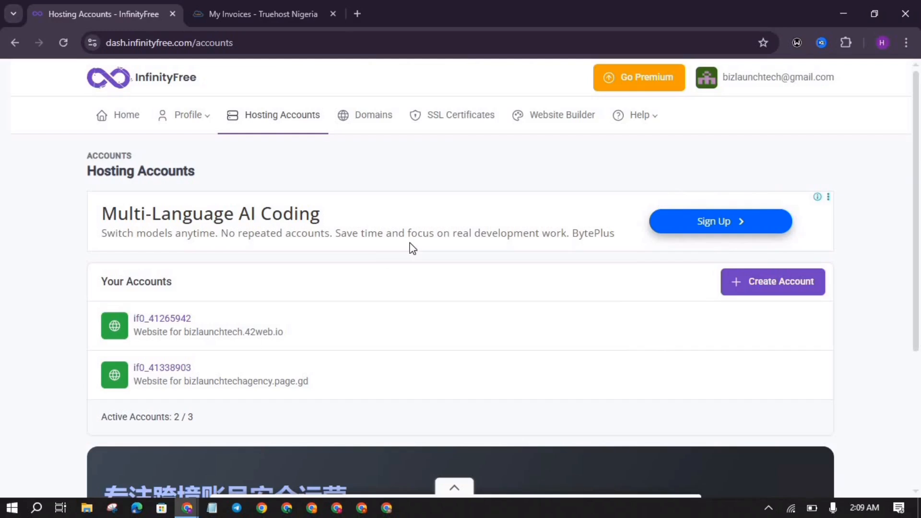
{"action": "scroll", "coordinate": [411, 248], "scroll_direction": "down", "scroll_amount": 3}
{"action": "scroll", "coordinate": [411, 248], "scroll_direction": "up", "scroll_amount": 3}
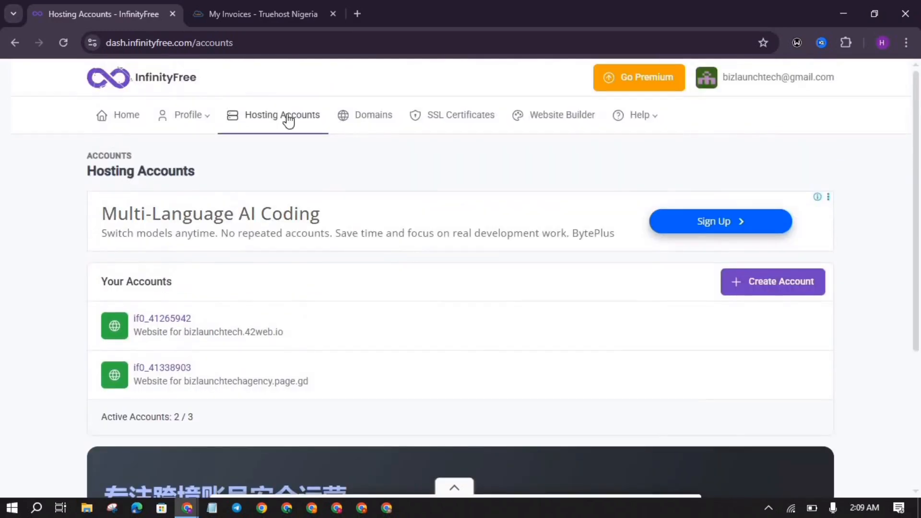
{"action": "scroll", "coordinate": [405, 177], "scroll_direction": "down", "scroll_amount": 1}
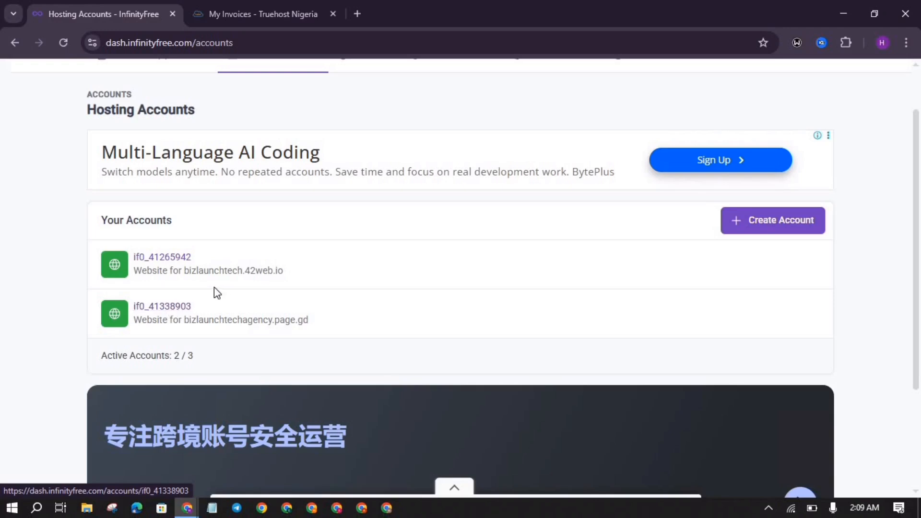
{"action": "scroll", "coordinate": [382, 267], "scroll_direction": "up", "scroll_amount": 2}
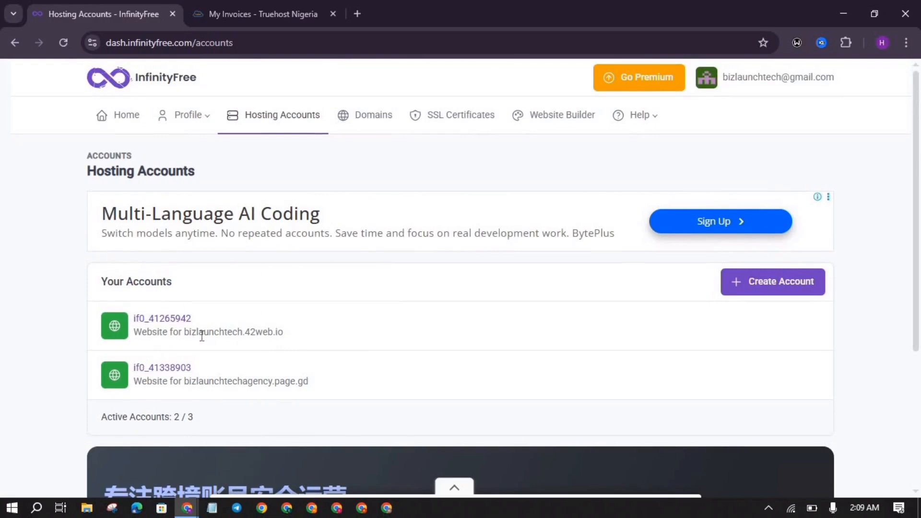
{"action": "left_click_drag", "start_coordinate": [235, 339], "coordinate": [188, 343]}
{"action": "key", "text": "ctrl+c"}
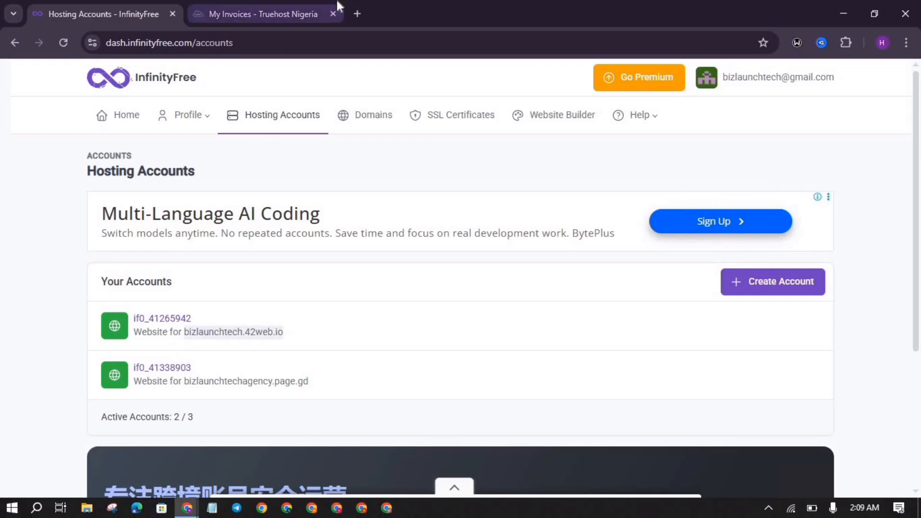
Step: Load bizlaunchtech.42web.io in a new tab from the copied domain
{"action": "left_click", "coordinate": [358, 14]}
{"action": "left_click", "coordinate": [362, 47]}
{"action": "key", "text": "ctrl+v"}
{"action": "key", "text": "Return"}
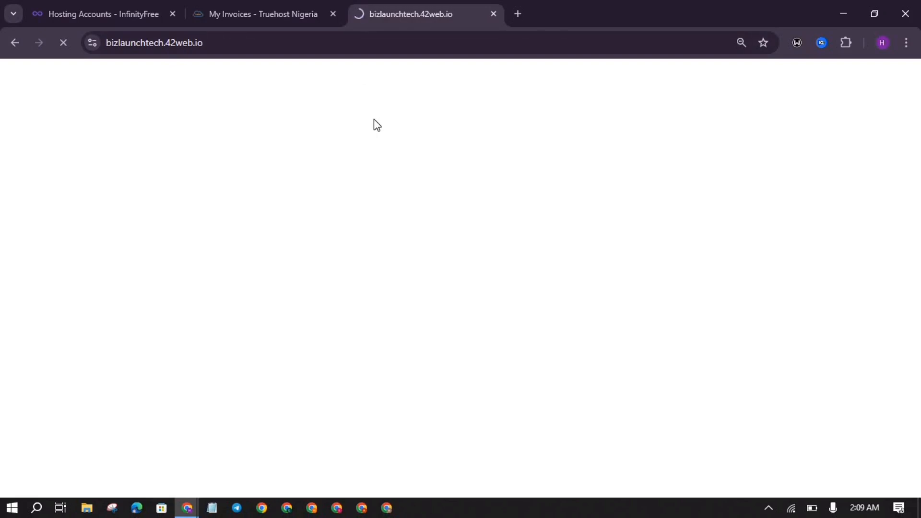
{"action": "left_click", "coordinate": [129, 1]}
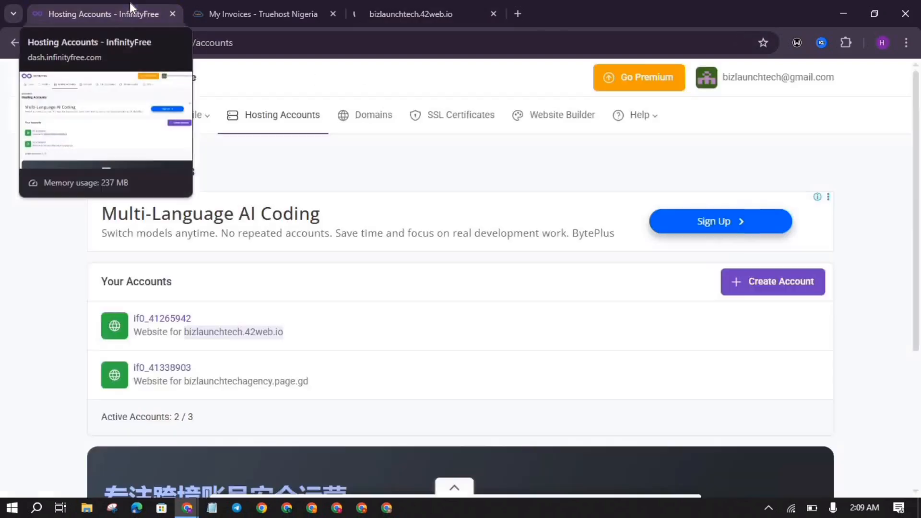
Step: Copy the bizlaunchtechagency.page.gd domain and load it in another new tab
{"action": "left_click_drag", "start_coordinate": [344, 380], "coordinate": [201, 397]}
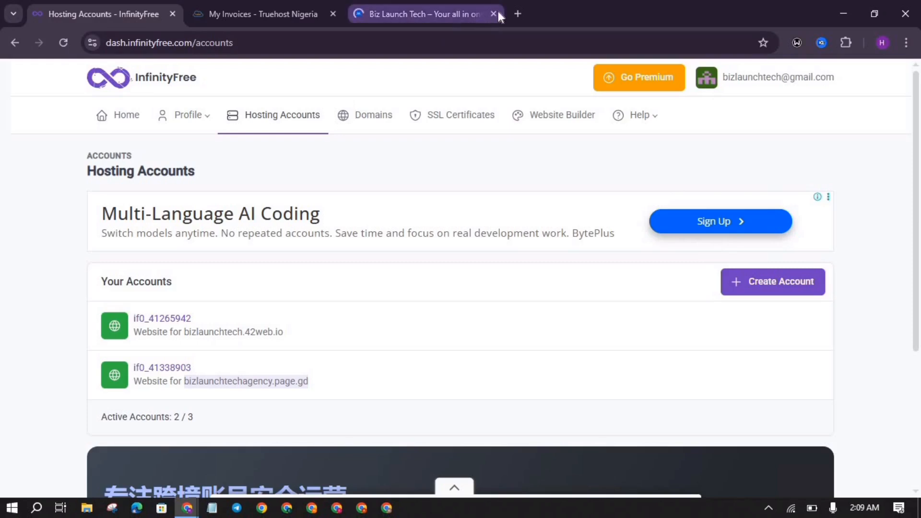
{"action": "left_click", "coordinate": [517, 12]}
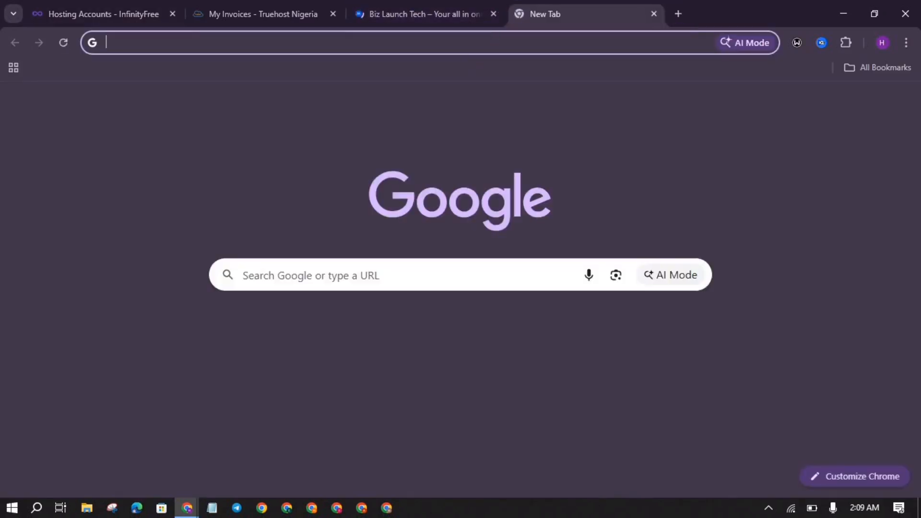
{"action": "type", "text": "bizlaunchtechagency.page.gd"}
{"action": "key", "text": "Return"}
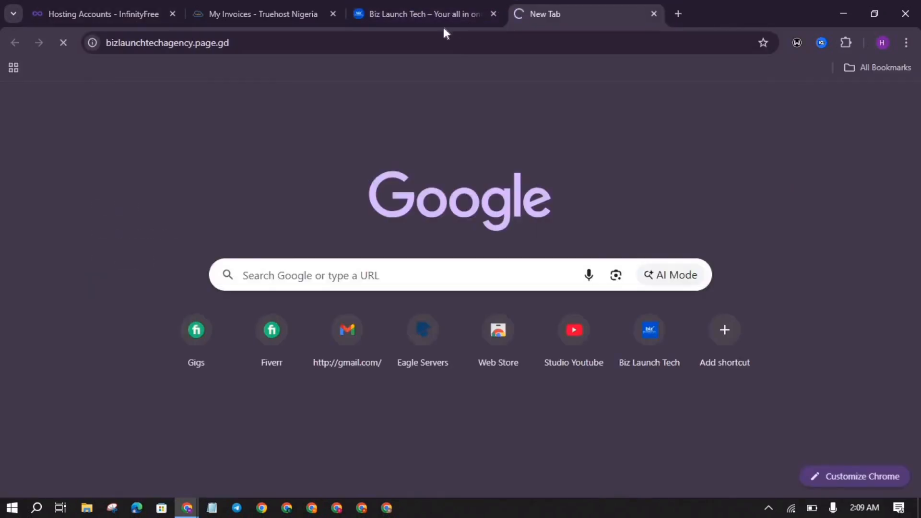
Step: Scroll through the Biz Launch Tech shop site at bizlaunchtech.42web.io
{"action": "left_click", "coordinate": [428, 10]}
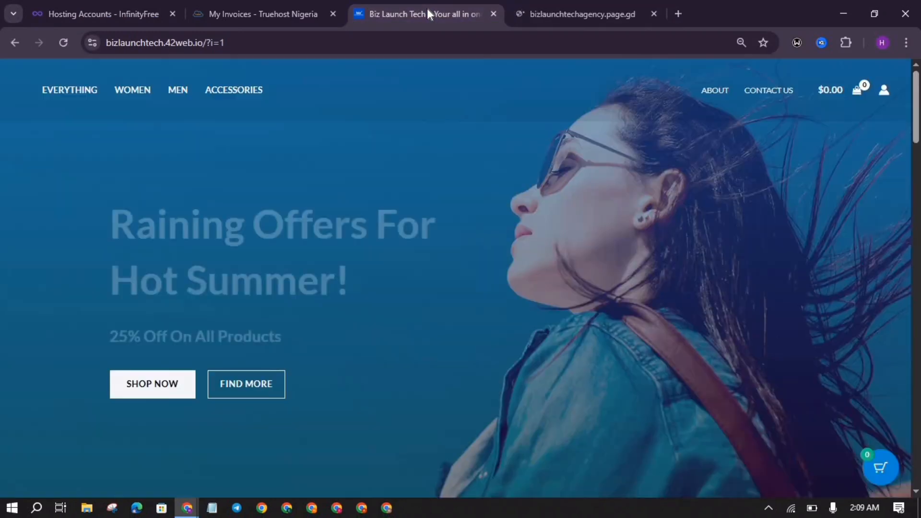
{"action": "scroll", "coordinate": [458, 231], "scroll_direction": "down", "scroll_amount": 7}
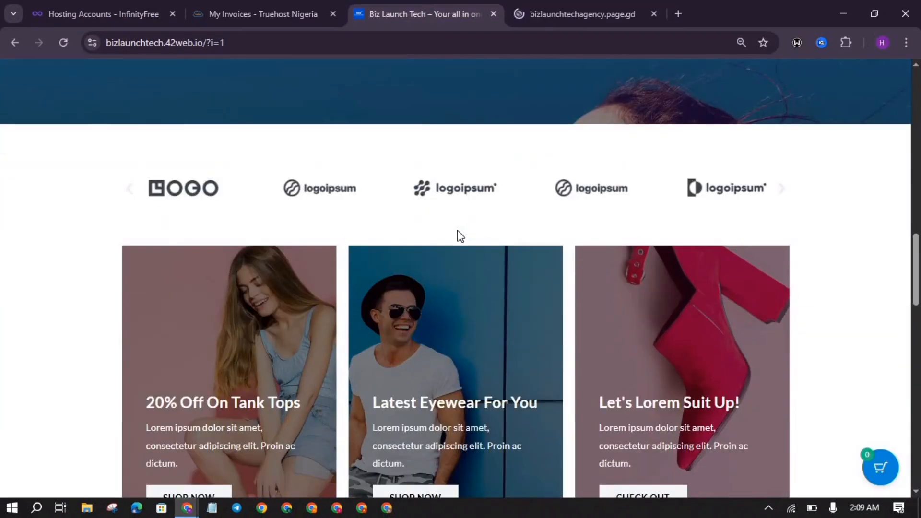
{"action": "scroll", "coordinate": [460, 235], "scroll_direction": "down", "scroll_amount": 15}
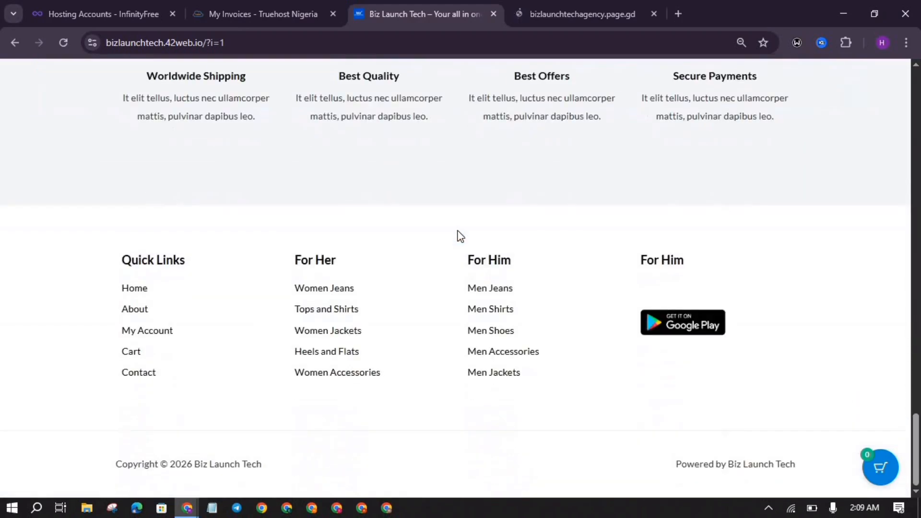
{"action": "scroll", "coordinate": [460, 235], "scroll_direction": "up", "scroll_amount": 15}
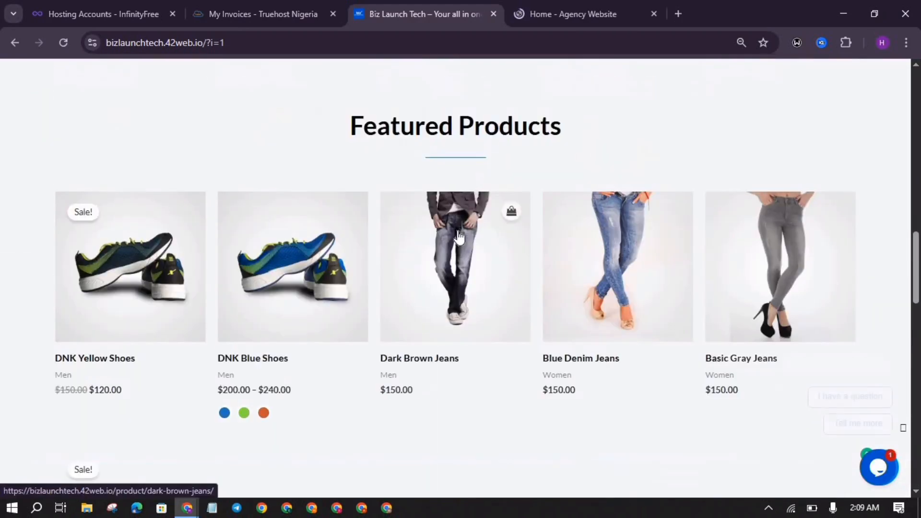
{"action": "scroll", "coordinate": [458, 235], "scroll_direction": "up", "scroll_amount": 5}
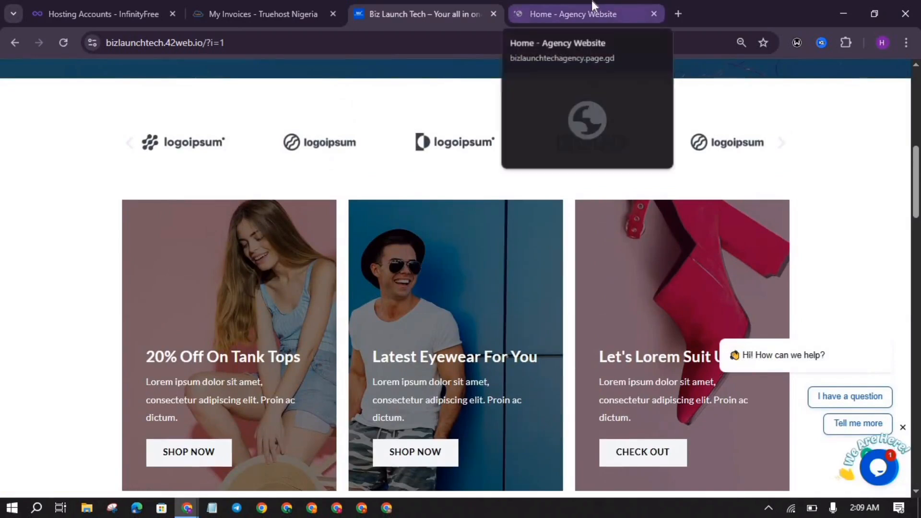
Step: Scroll to the agency site's Our Services section, then return to Hosting Accounts
{"action": "left_click", "coordinate": [591, 2]}
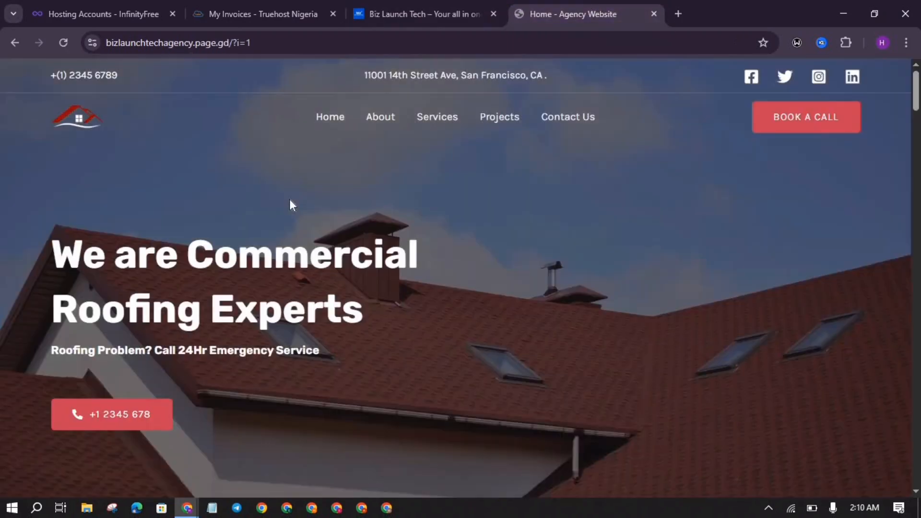
{"action": "scroll", "coordinate": [289, 199], "scroll_direction": "down", "scroll_amount": 15}
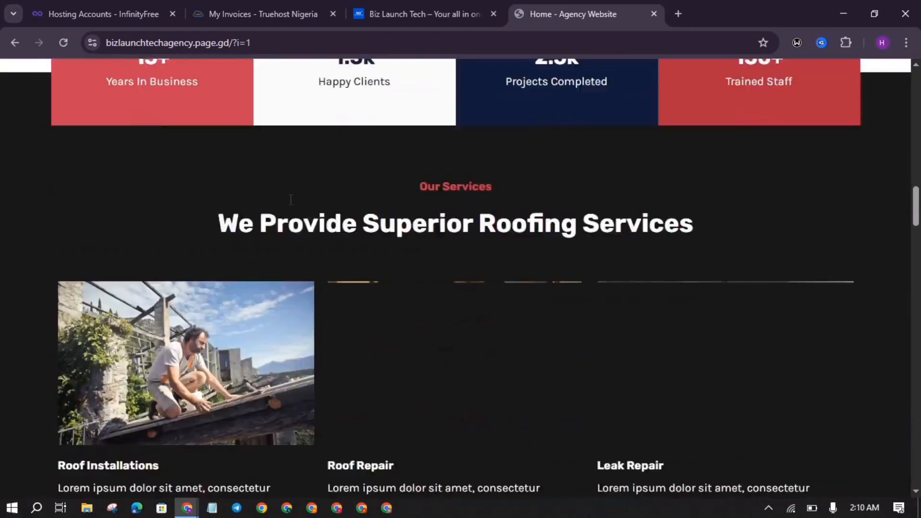
{"action": "scroll", "coordinate": [291, 199], "scroll_direction": "down", "scroll_amount": 8}
{"action": "scroll", "coordinate": [183, 104], "scroll_direction": "up", "scroll_amount": 8}
{"action": "left_click", "coordinate": [93, 2]}
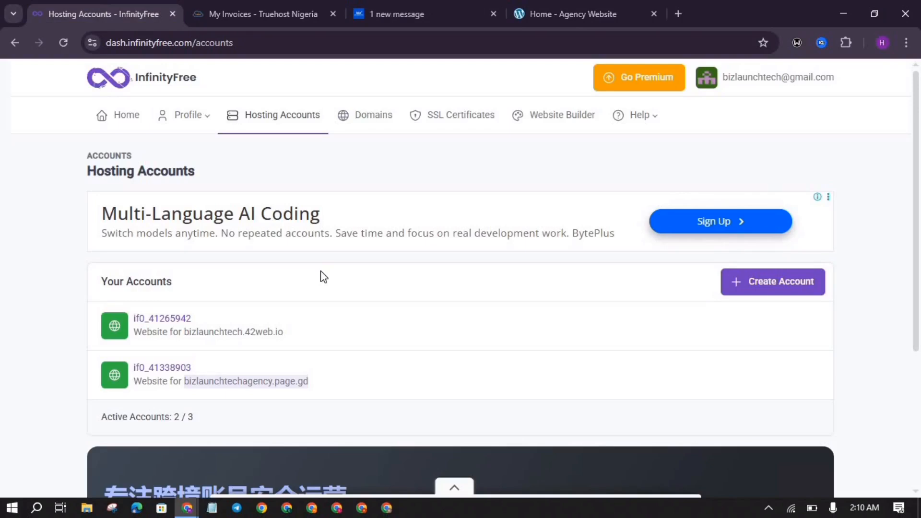
Step: Deselect the highlighted domain text on the Hosting Accounts list
{"action": "left_click", "coordinate": [379, 190]}
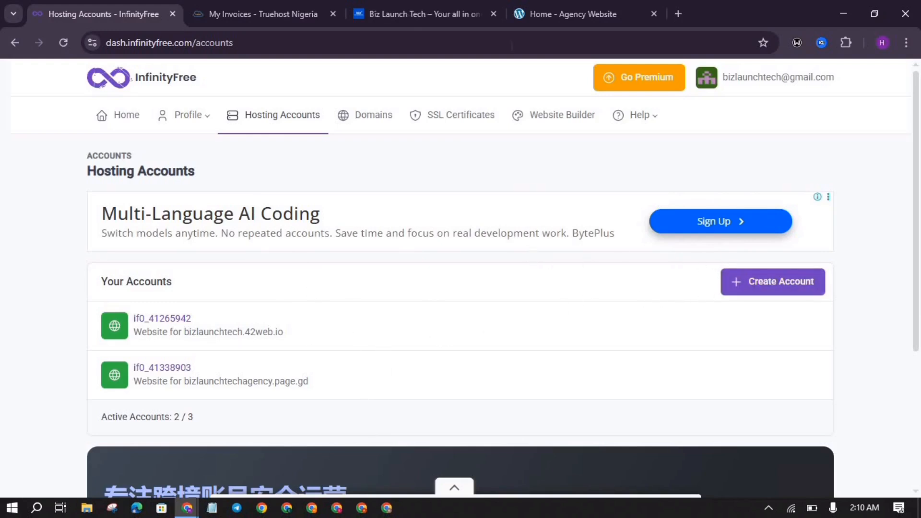
Step: Close the Biz Launch Tech and agency website tabs and start creating an account
{"action": "left_click", "coordinate": [494, 13]}
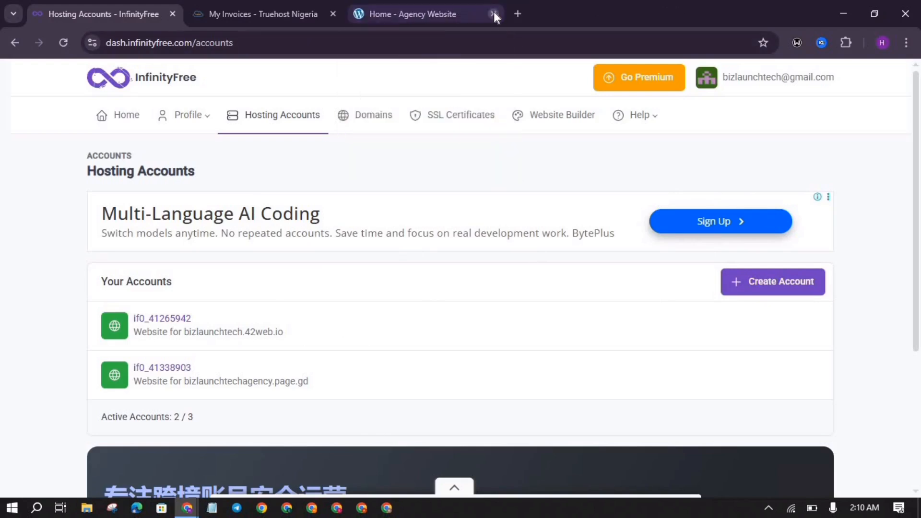
{"action": "left_click", "coordinate": [493, 13]}
{"action": "left_click", "coordinate": [755, 289]}
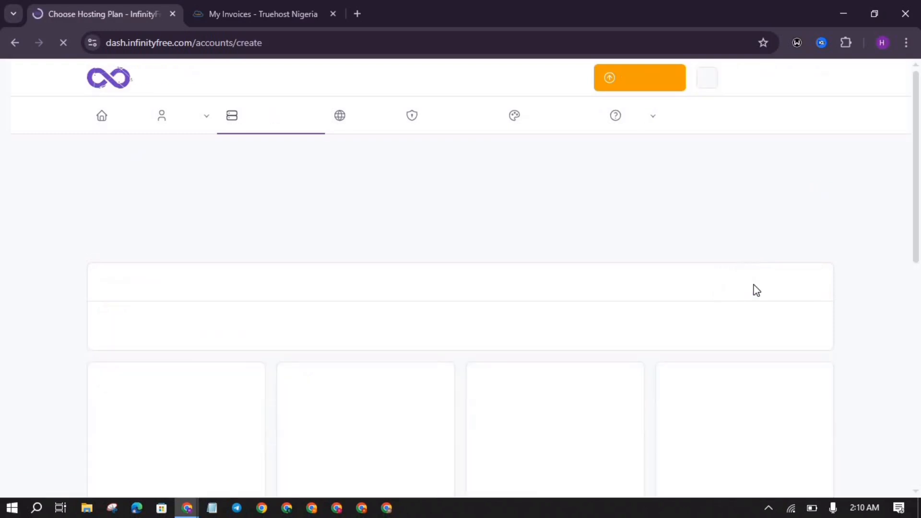
Step: Compare the free $0 plan against the Starter, Super and Ultimate premium plans
{"action": "scroll", "coordinate": [757, 290], "scroll_direction": "down", "scroll_amount": 4}
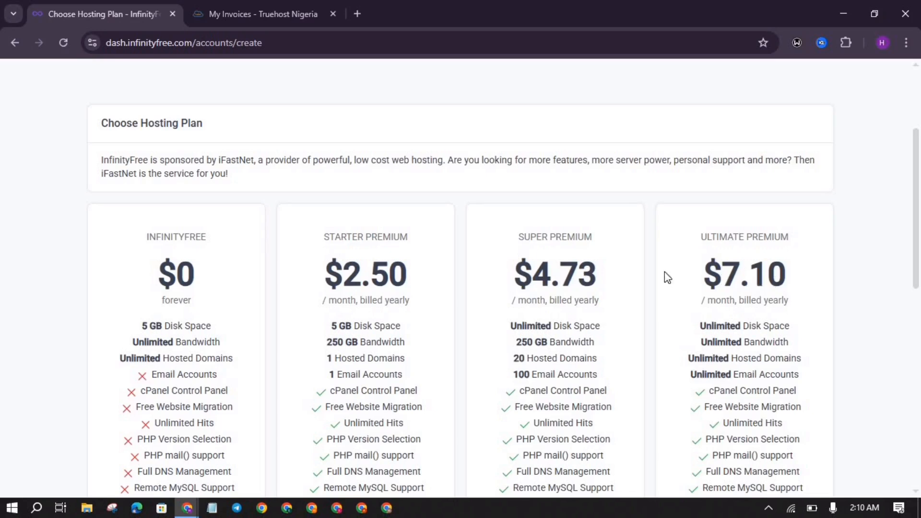
{"action": "scroll", "coordinate": [367, 319], "scroll_direction": "down", "scroll_amount": 1}
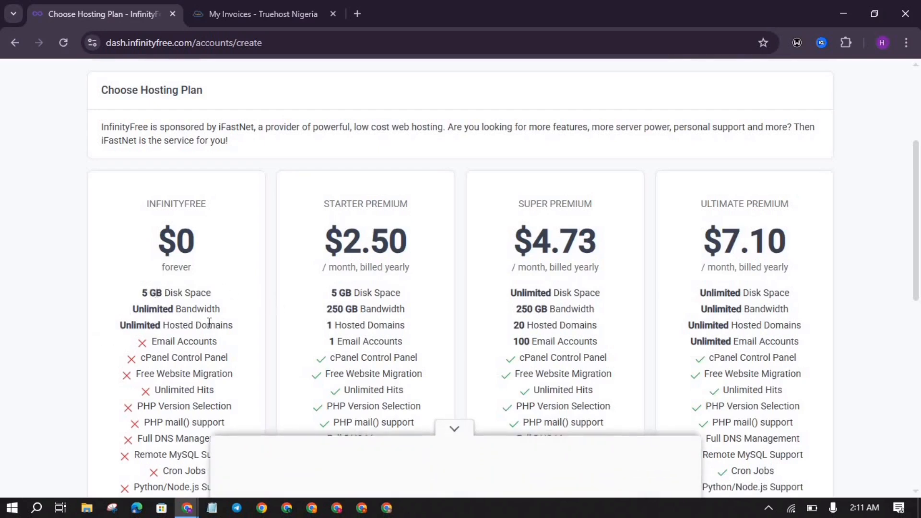
{"action": "scroll", "coordinate": [410, 236], "scroll_direction": "down", "scroll_amount": 1}
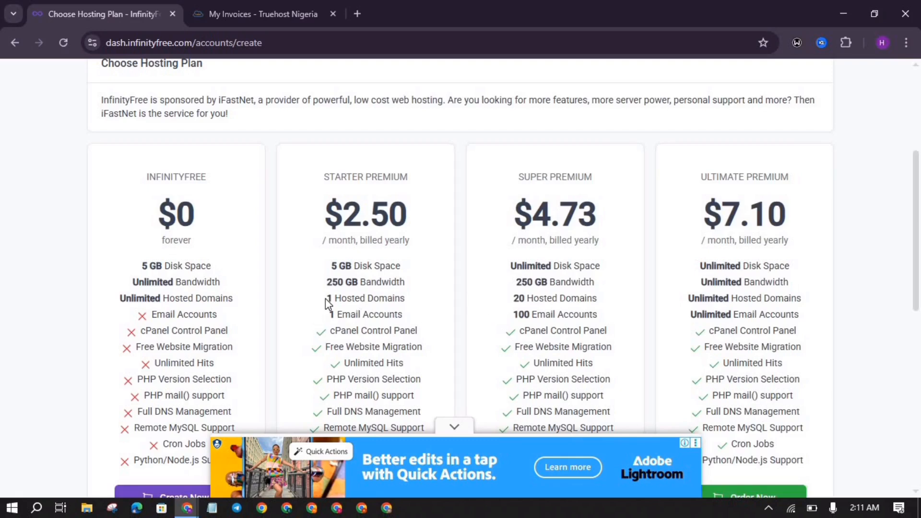
{"action": "scroll", "coordinate": [325, 302], "scroll_direction": "down", "scroll_amount": 3}
{"action": "scroll", "coordinate": [402, 222], "scroll_direction": "up", "scroll_amount": 1}
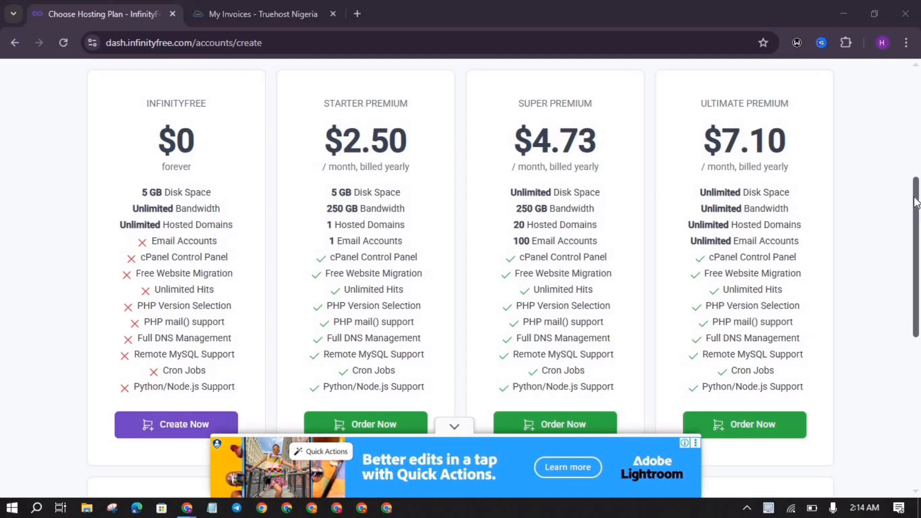
{"action": "left_click_drag", "start_coordinate": [917, 207], "coordinate": [919, 261]}
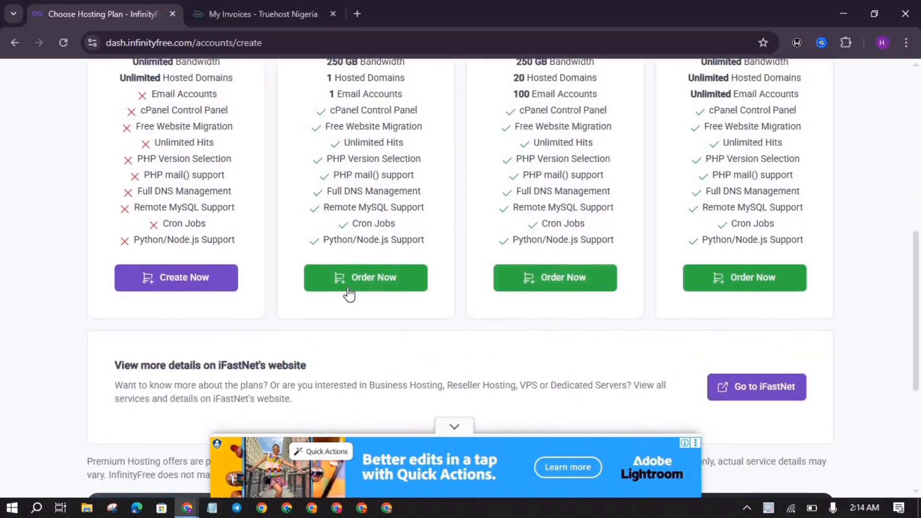
Step: Pick the free plan's Create Now, pass the Cloudflare human check, and reach the subdomain form
{"action": "left_click", "coordinate": [168, 287]}
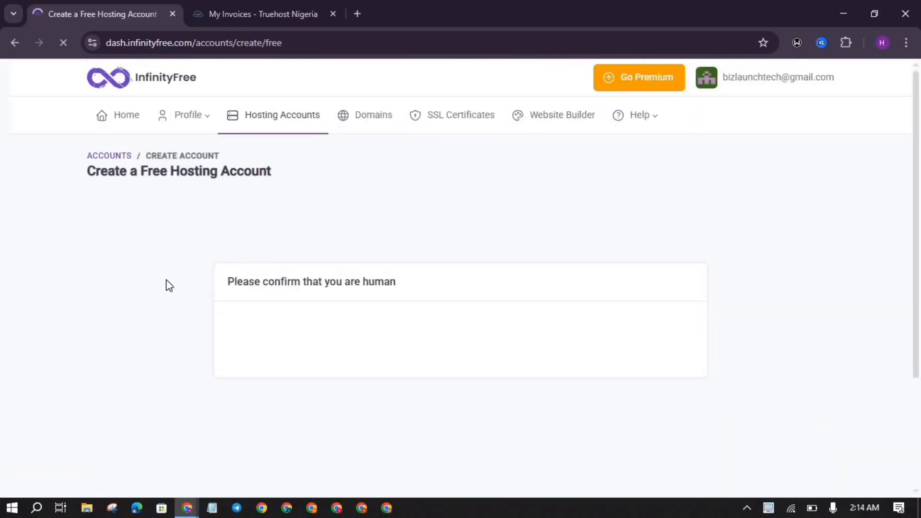
{"action": "scroll", "coordinate": [145, 308], "scroll_direction": "down", "scroll_amount": 3}
{"action": "scroll", "coordinate": [145, 308], "scroll_direction": "up", "scroll_amount": 2}
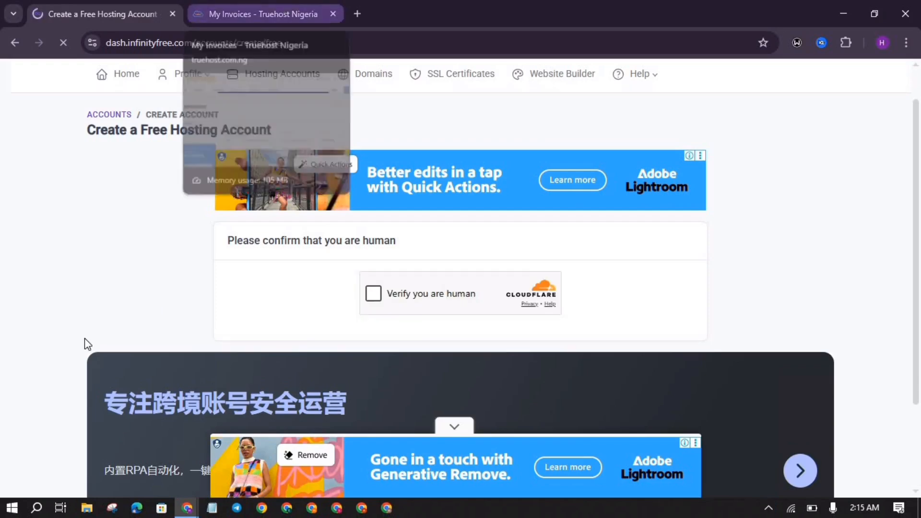
{"action": "left_click", "coordinate": [374, 294]}
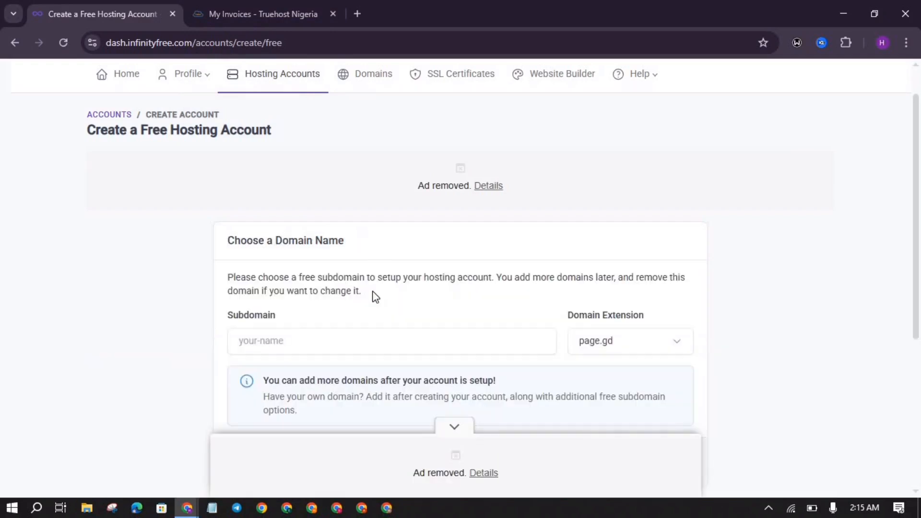
{"action": "scroll", "coordinate": [374, 294], "scroll_direction": "down", "scroll_amount": 2}
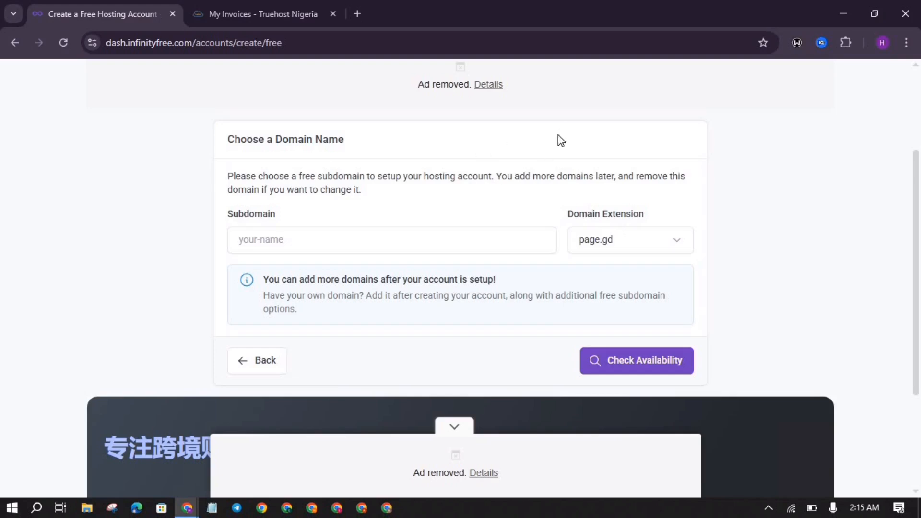
Step: Enter 'websitetraining' as the subdomain and choose fwh.is from the Domain Extension list
{"action": "left_click", "coordinate": [288, 239]}
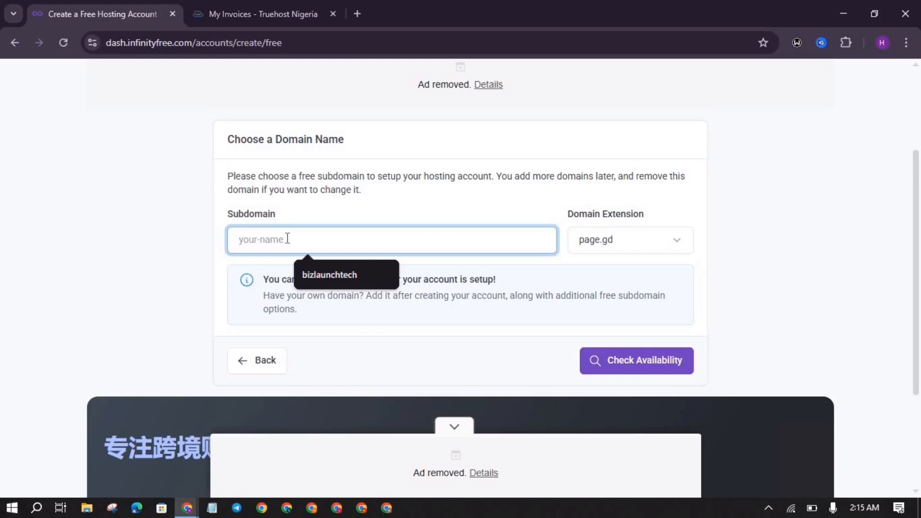
{"action": "type", "text": "w"}
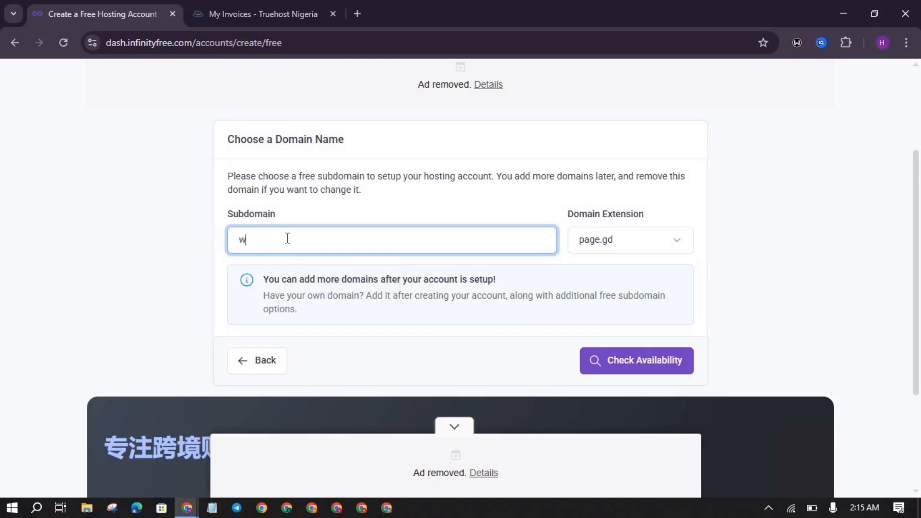
{"action": "type", "text": "ebsite"}
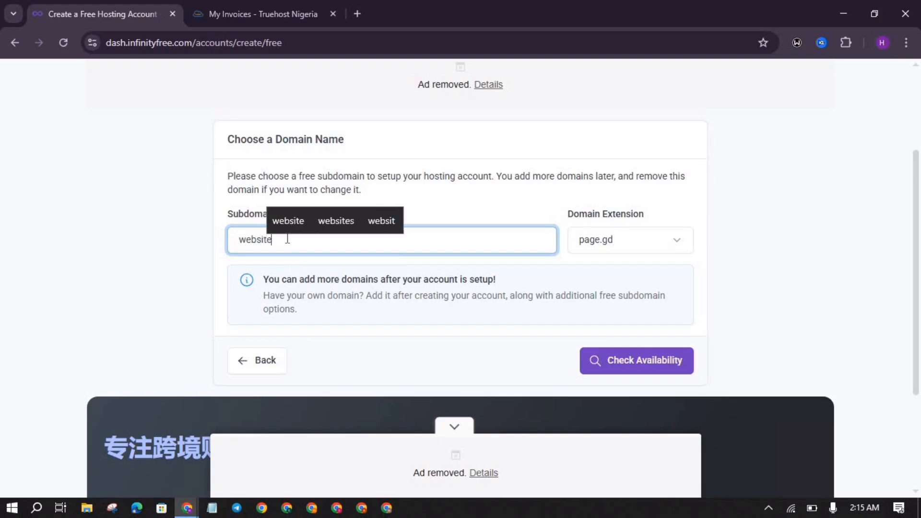
{"action": "type", "text": "training"}
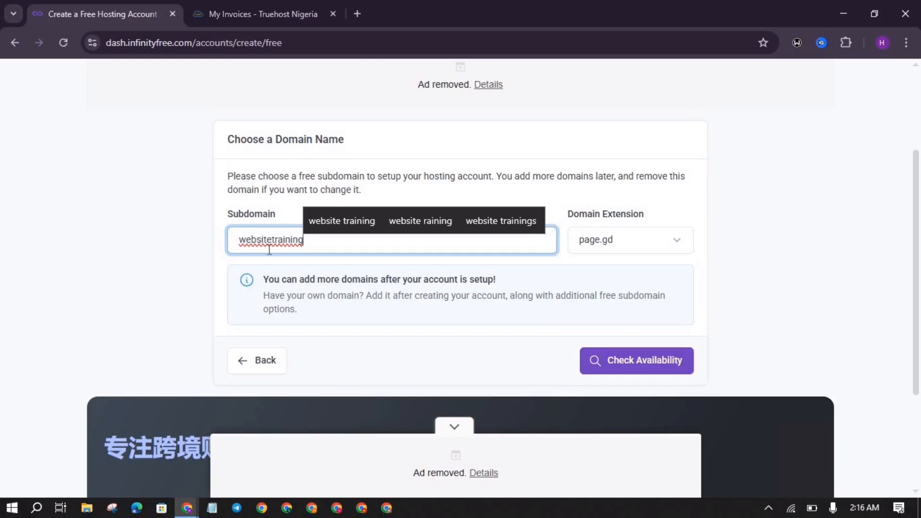
{"action": "left_click", "coordinate": [661, 243]}
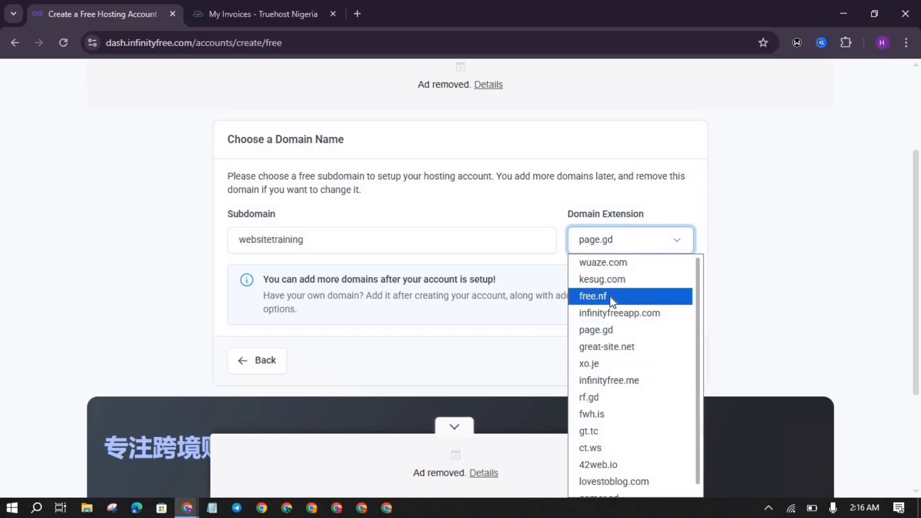
{"action": "left_click", "coordinate": [601, 111]}
{"action": "scroll", "coordinate": [600, 115], "scroll_direction": "down", "scroll_amount": 3}
{"action": "left_click", "coordinate": [596, 109]}
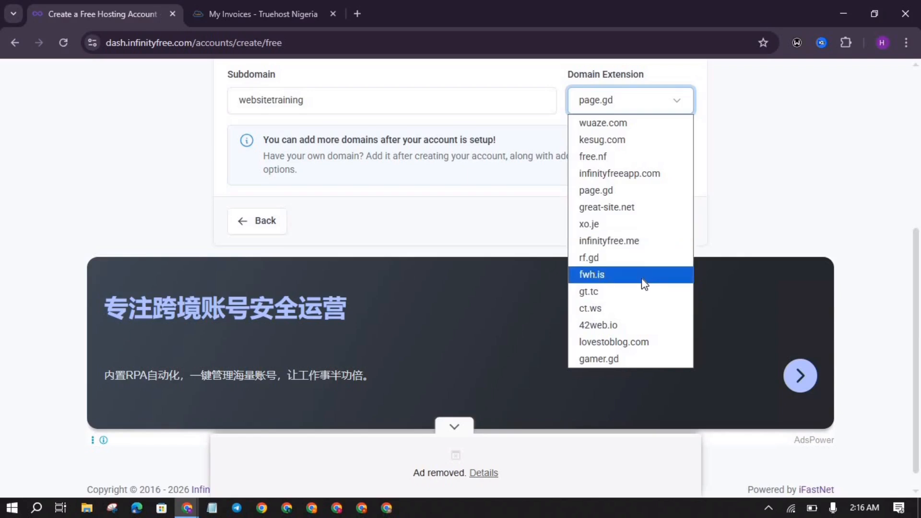
{"action": "left_click", "coordinate": [618, 275]}
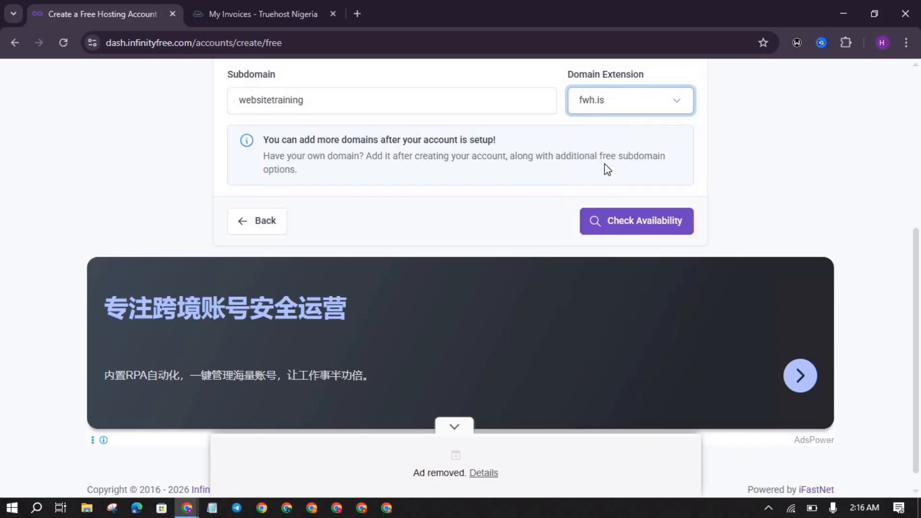
{"action": "scroll", "coordinate": [606, 165], "scroll_direction": "up", "scroll_amount": 3}
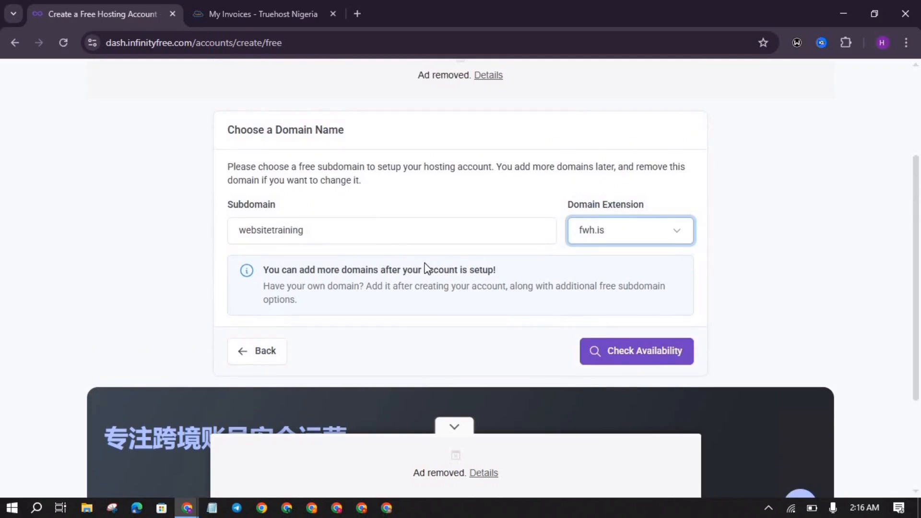
Step: Confirm websitetraining.fwh.is is available and check the generated account password
{"action": "left_click", "coordinate": [620, 358]}
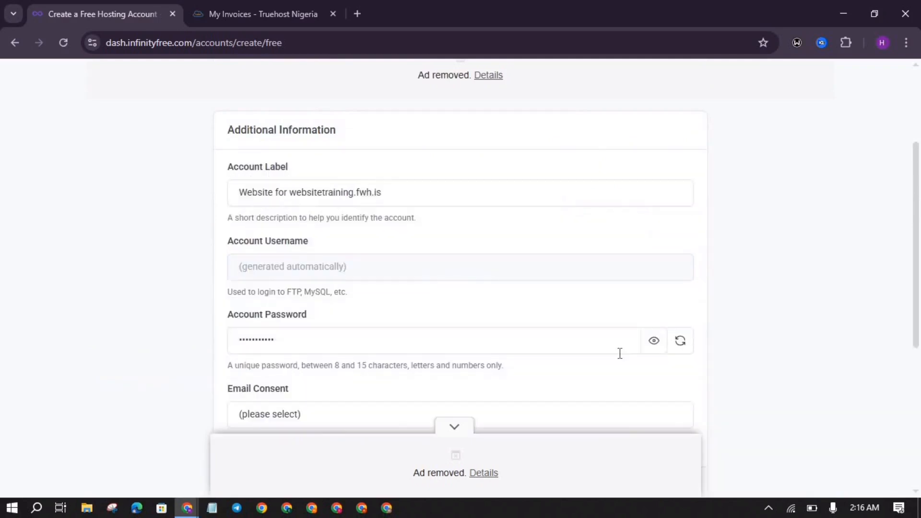
{"action": "scroll", "coordinate": [392, 258], "scroll_direction": "down", "scroll_amount": 2}
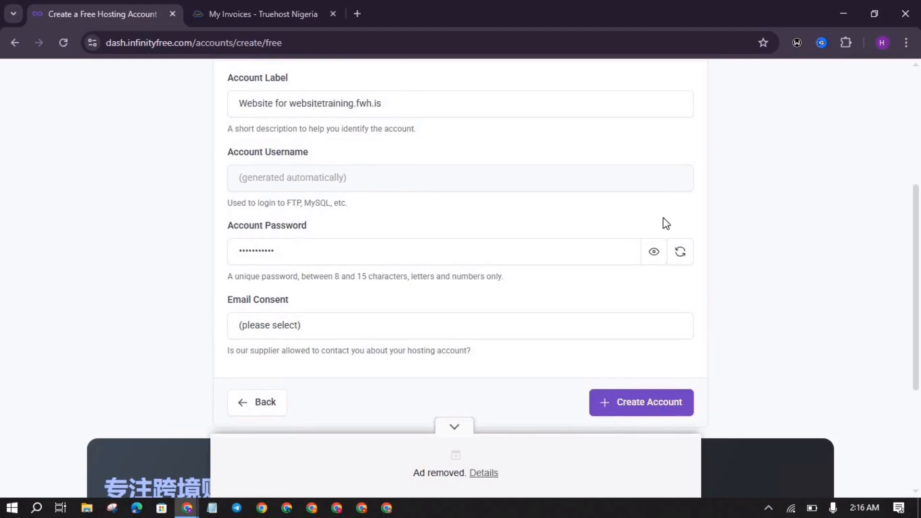
{"action": "left_click", "coordinate": [656, 252]}
{"action": "left_click", "coordinate": [652, 253]}
{"action": "scroll", "coordinate": [373, 287], "scroll_direction": "down", "scroll_amount": 2}
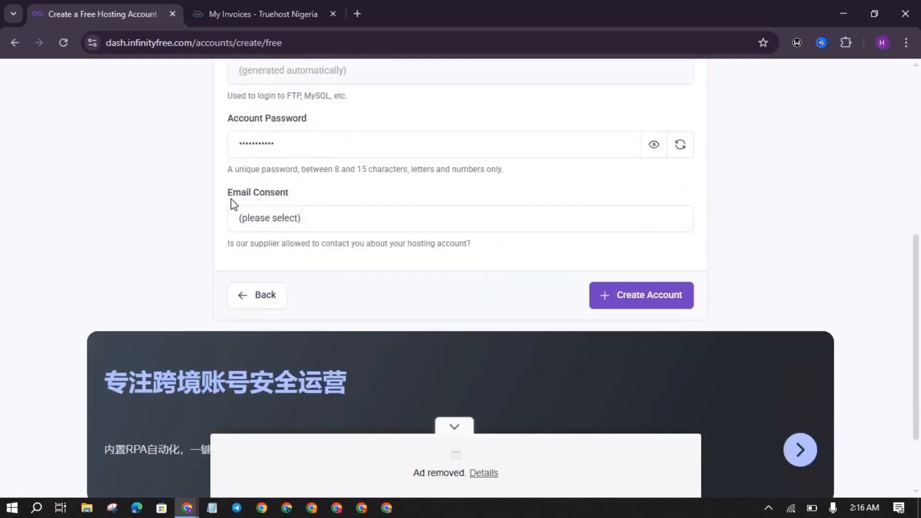
Step: Set Email Consent to I Approve and create the hosting account
{"action": "left_click", "coordinate": [288, 219]}
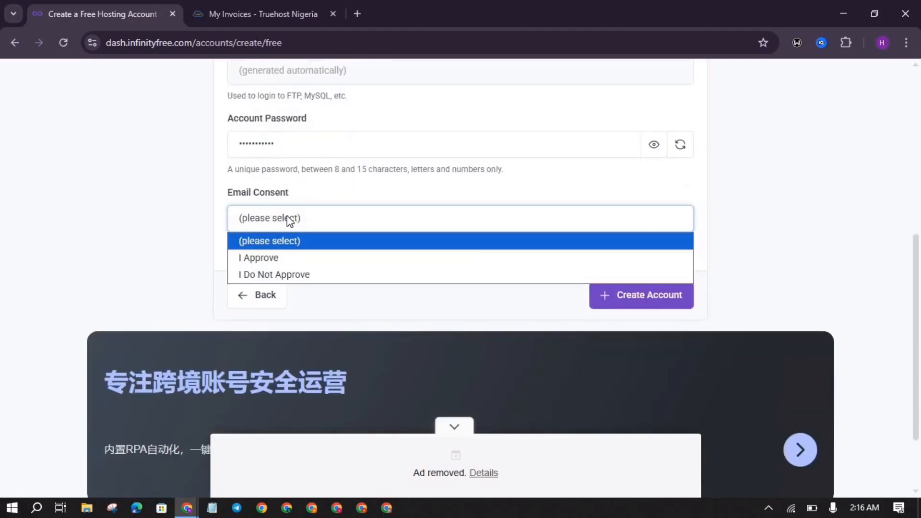
{"action": "left_click", "coordinate": [281, 257]}
{"action": "scroll", "coordinate": [446, 185], "scroll_direction": "down", "scroll_amount": 1}
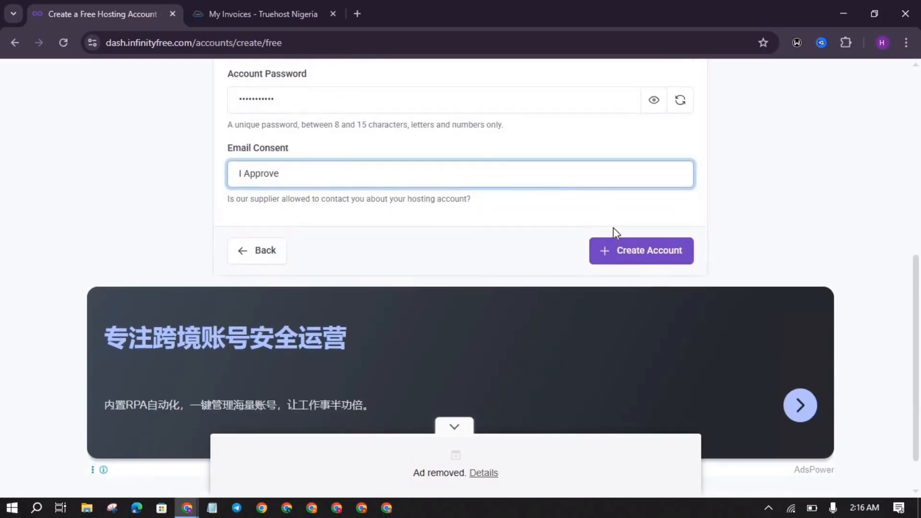
{"action": "left_click", "coordinate": [620, 249]}
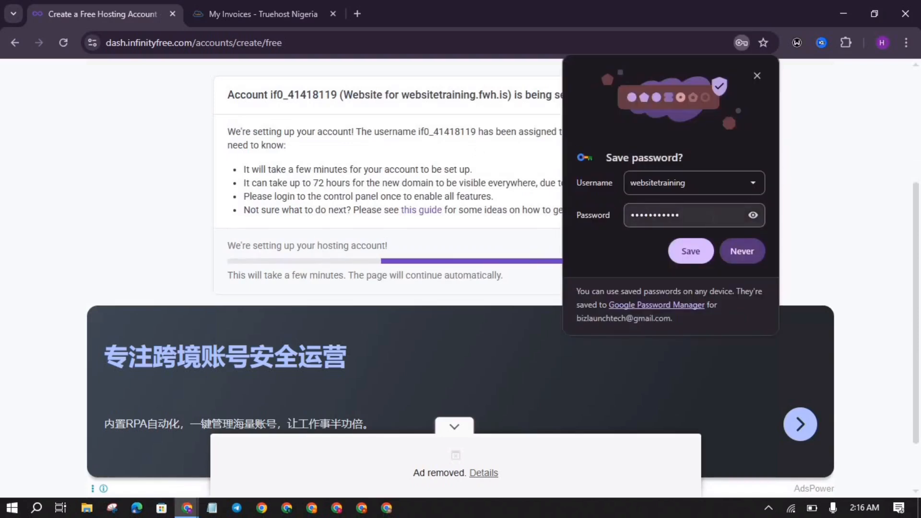
Step: Decline saving the password and read the 72-hour domain propagation warning
{"action": "left_click", "coordinate": [741, 250]}
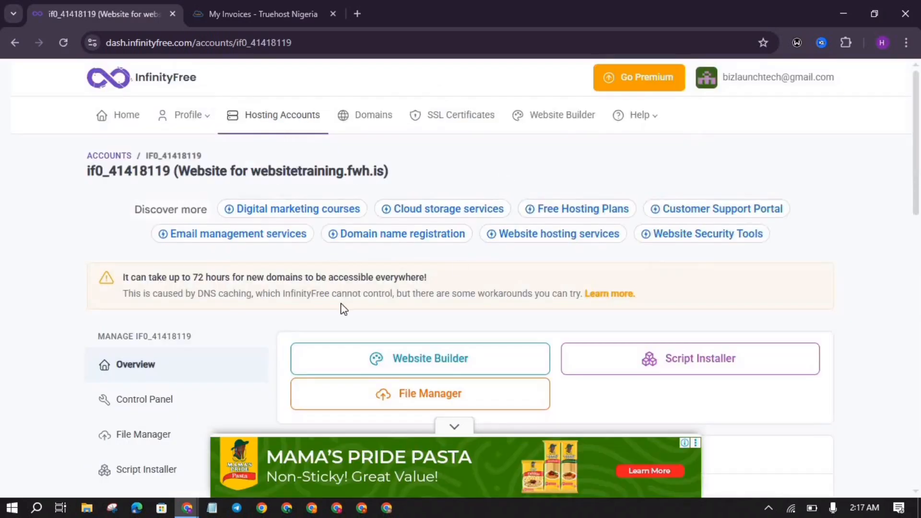
{"action": "scroll", "coordinate": [343, 308], "scroll_direction": "down", "scroll_amount": 1}
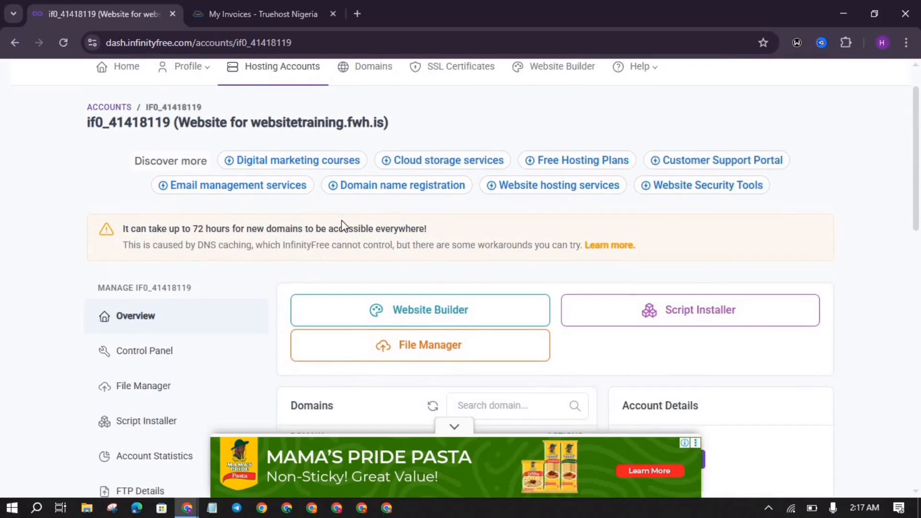
{"action": "triple_click", "coordinate": [441, 229]}
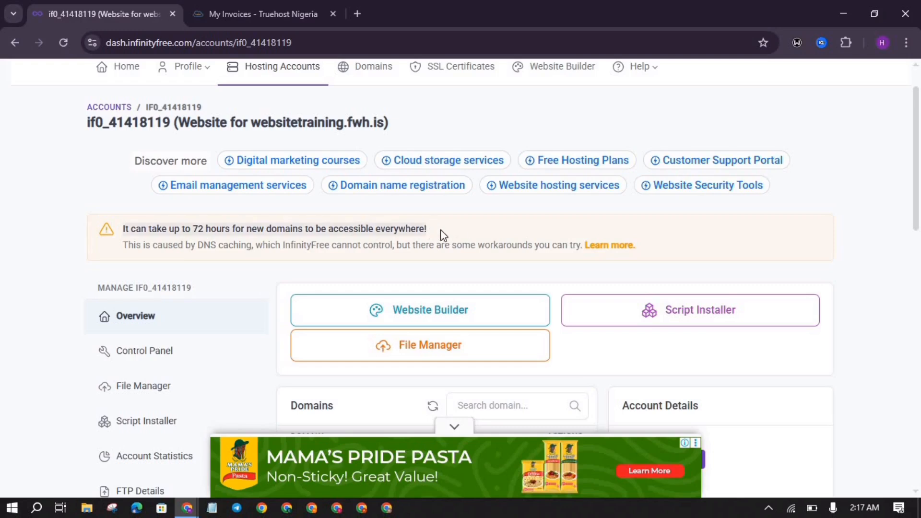
{"action": "scroll", "coordinate": [440, 229], "scroll_direction": "down", "scroll_amount": 3}
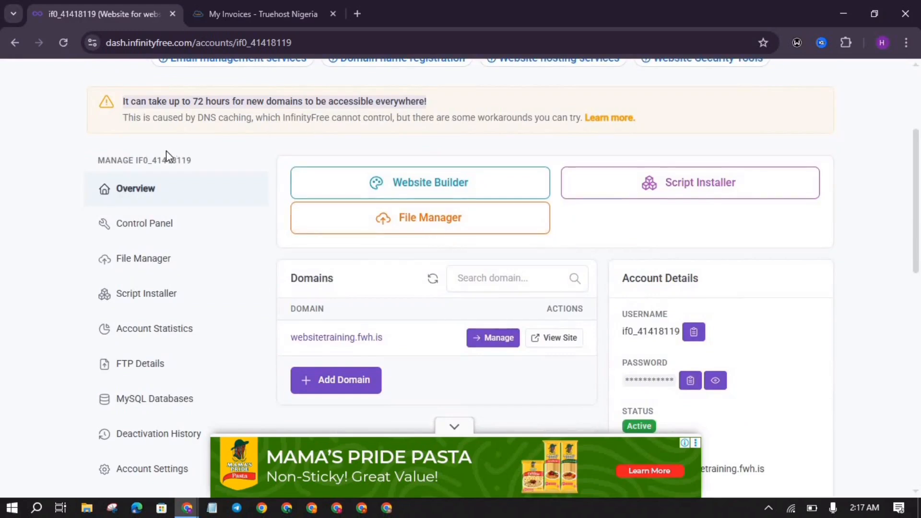
{"action": "scroll", "coordinate": [246, 161], "scroll_direction": "up", "scroll_amount": 2}
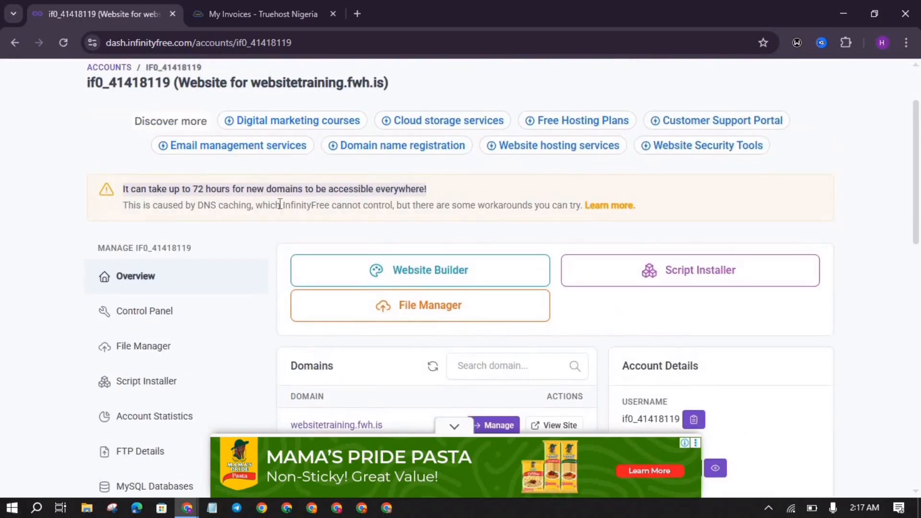
{"action": "scroll", "coordinate": [226, 232], "scroll_direction": "down", "scroll_amount": 2}
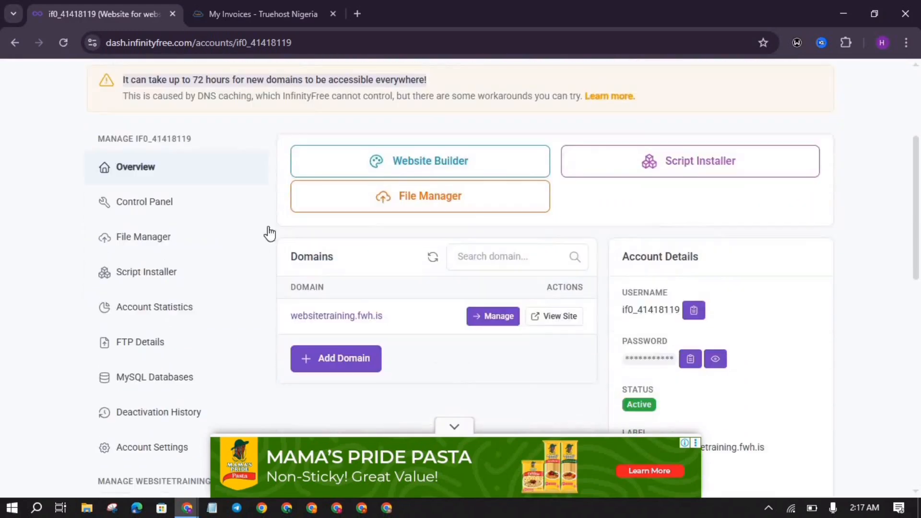
Step: Dismiss the bottom ad and select the websitetraining.fwh.is domain name for copying
{"action": "left_click", "coordinate": [453, 425]}
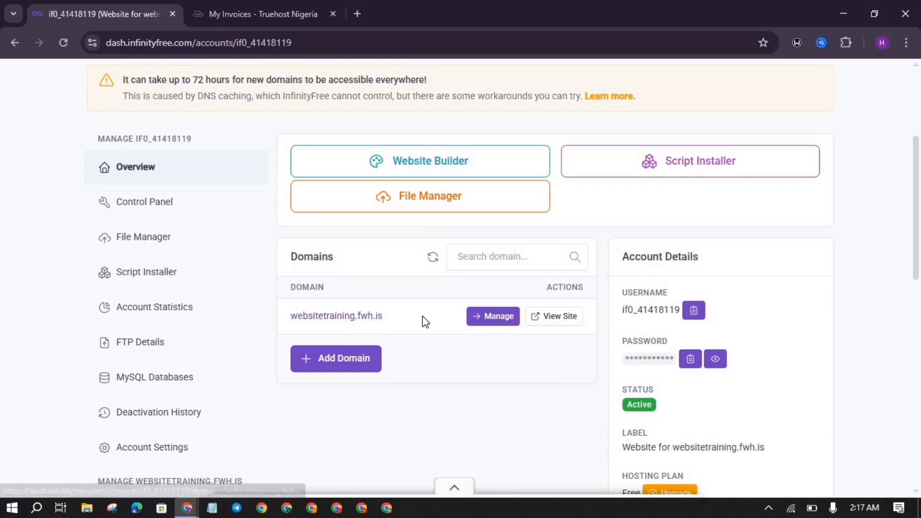
{"action": "left_click_drag", "start_coordinate": [396, 317], "coordinate": [291, 330]}
{"action": "key", "text": "ctrl+c"}
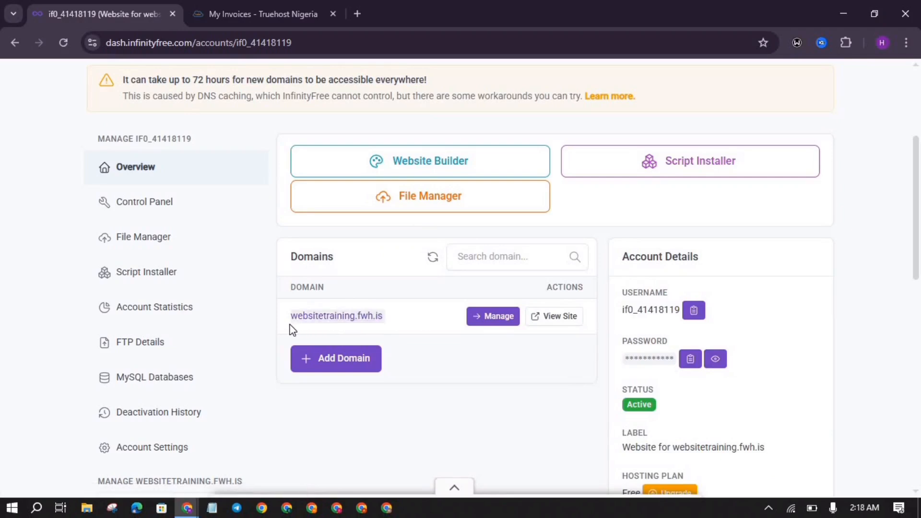
{"action": "left_click", "coordinate": [356, 14]}
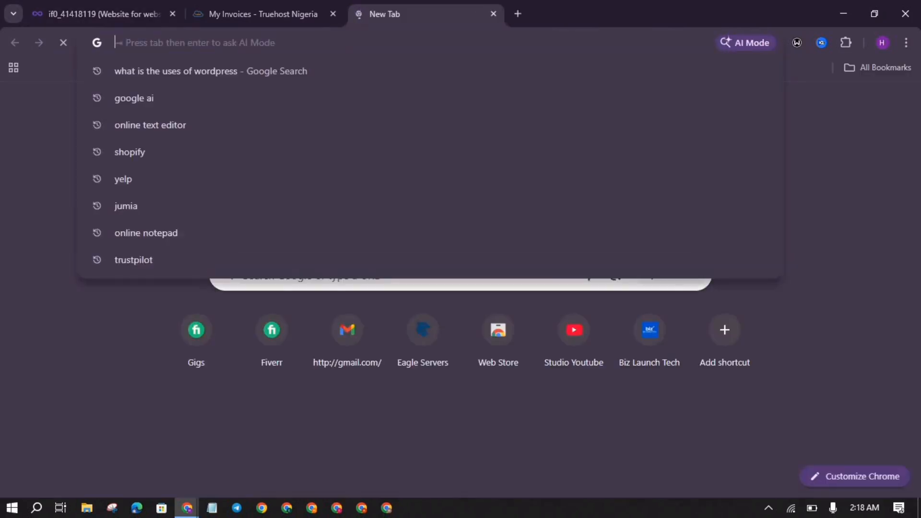
Step: Load websitetraining.fwh.is in the new tab and confirm it shows 'Your domain is ready!'
{"action": "key", "text": "ctrl+v"}
{"action": "key", "text": "Return"}
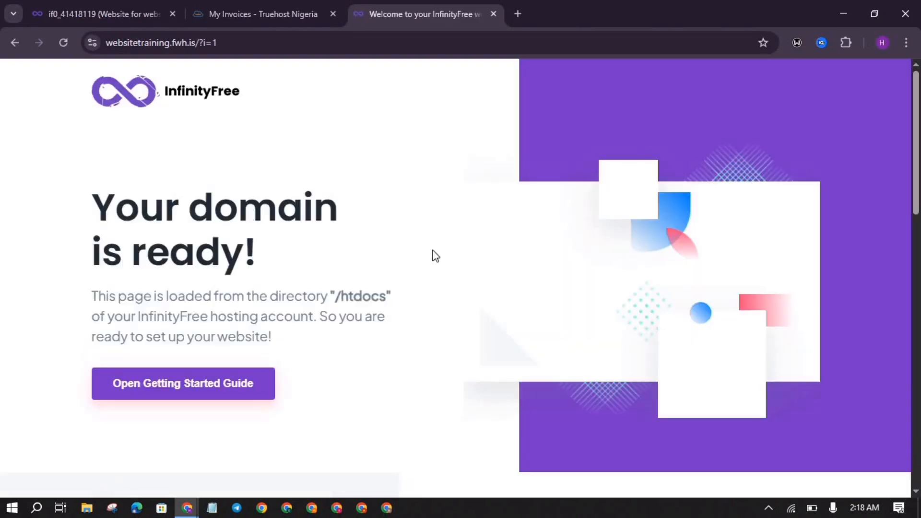
{"action": "scroll", "coordinate": [437, 257], "scroll_direction": "down", "scroll_amount": 1}
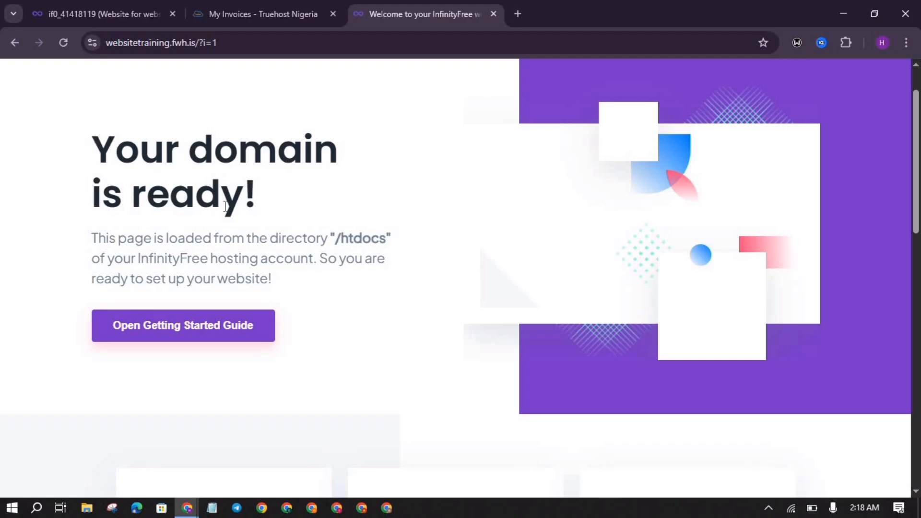
{"action": "scroll", "coordinate": [143, 242], "scroll_direction": "up", "scroll_amount": 1}
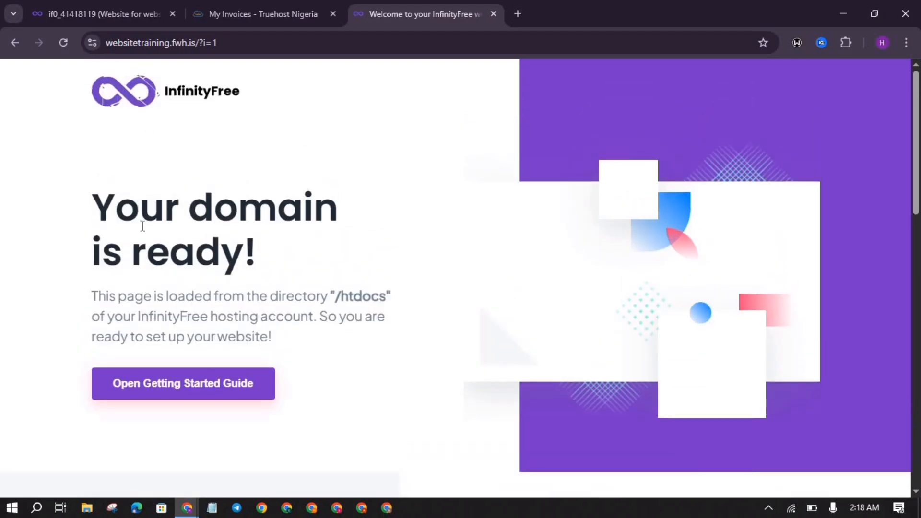
Step: Return to the hosting account dashboard tab and dismiss the pop-up ad
{"action": "left_click", "coordinate": [88, 6]}
{"action": "left_click", "coordinate": [240, 294]}
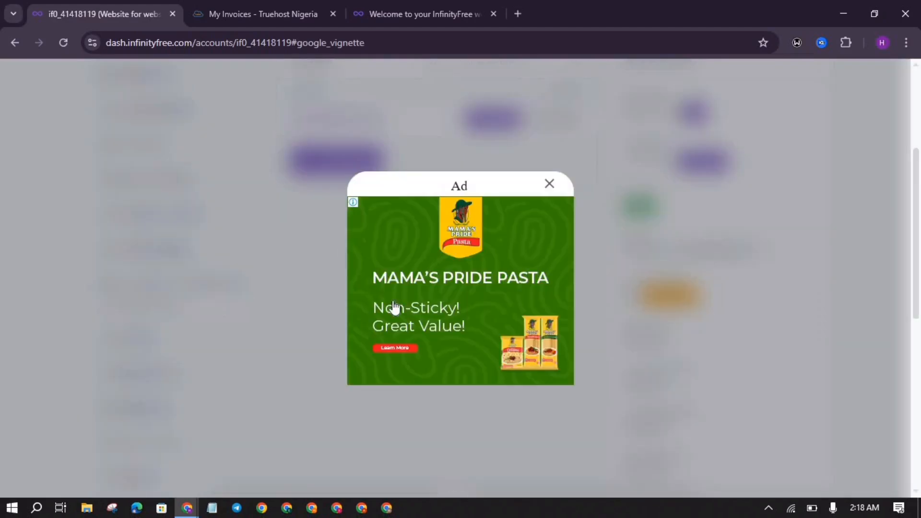
{"action": "left_click", "coordinate": [550, 184]}
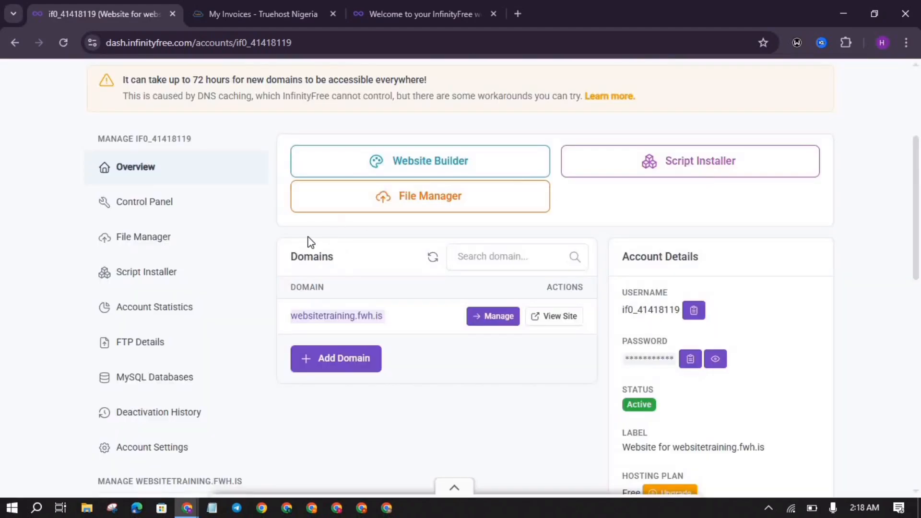
{"action": "scroll", "coordinate": [308, 244], "scroll_direction": "down", "scroll_amount": 1}
Step: Revisit the 'Your domain is ready!' welcome page tab, then return to the dashboard tab
{"action": "scroll", "coordinate": [308, 244], "scroll_direction": "up", "scroll_amount": 2}
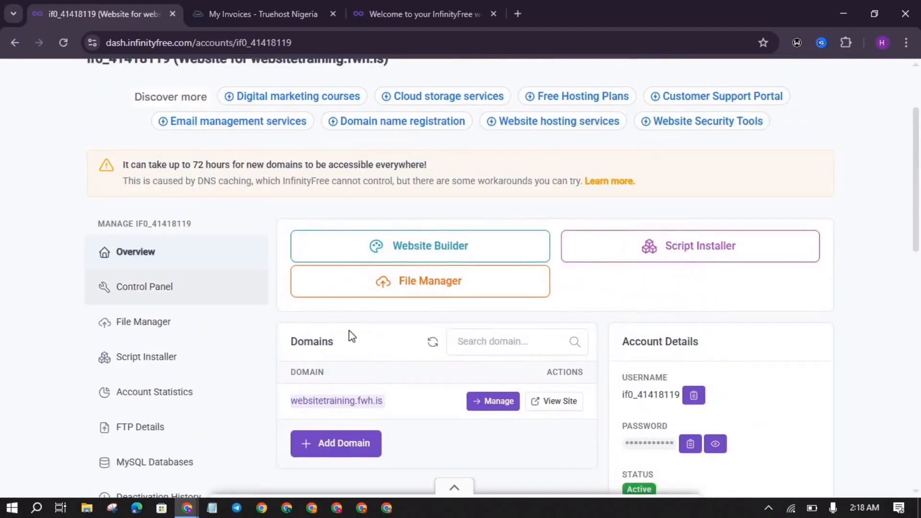
{"action": "left_click", "coordinate": [412, 5]}
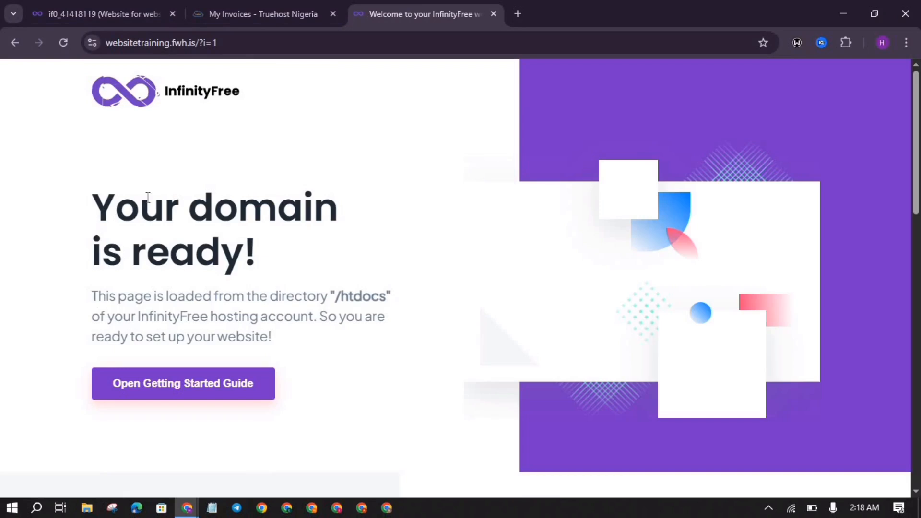
{"action": "left_click", "coordinate": [105, 3]}
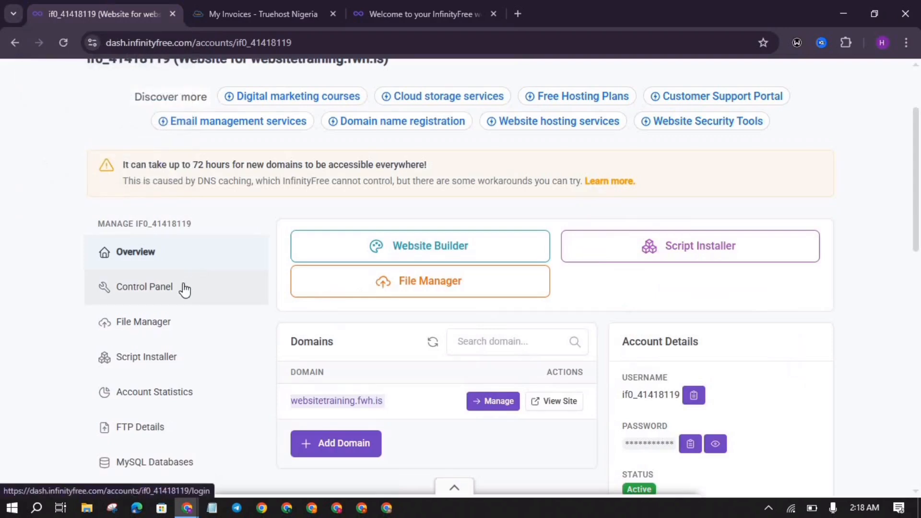
Step: Look over the three hosting accounts and open the websitetraining.fwh.is account's control panel
{"action": "scroll", "coordinate": [30, 202], "scroll_direction": "up", "scroll_amount": 2}
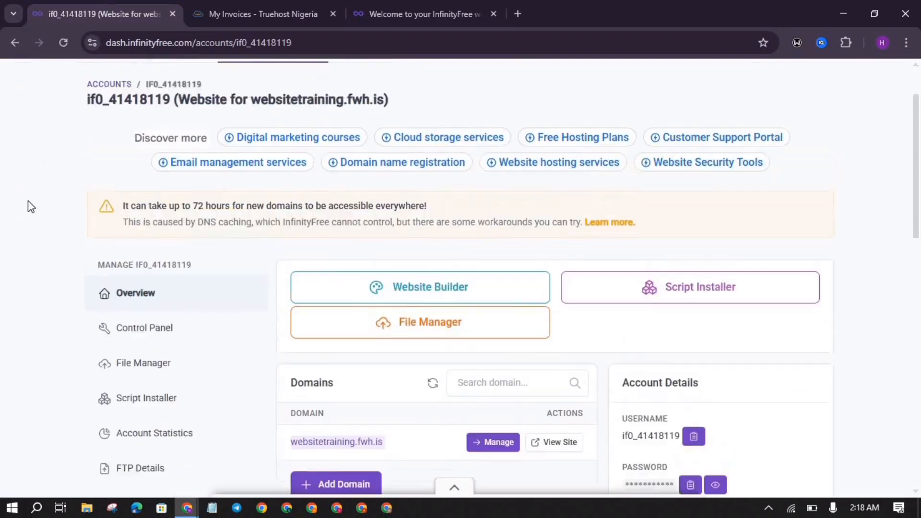
{"action": "scroll", "coordinate": [101, 210], "scroll_direction": "down", "scroll_amount": 2}
{"action": "scroll", "coordinate": [101, 212], "scroll_direction": "up", "scroll_amount": 2}
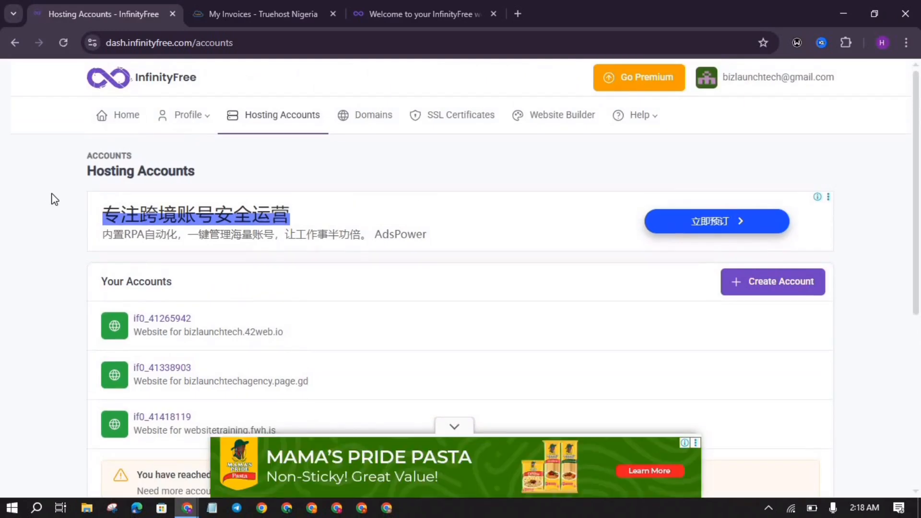
{"action": "scroll", "coordinate": [148, 268], "scroll_direction": "down", "scroll_amount": 2}
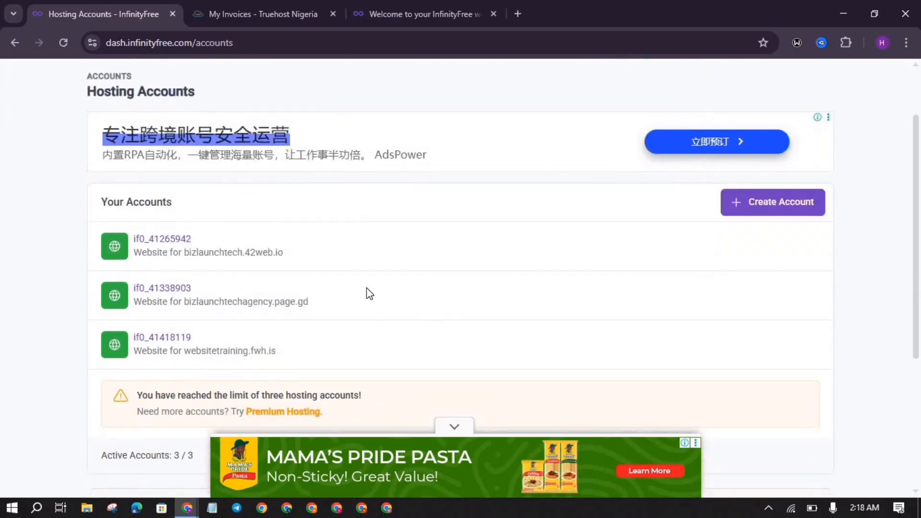
{"action": "scroll", "coordinate": [376, 304], "scroll_direction": "down", "scroll_amount": 1}
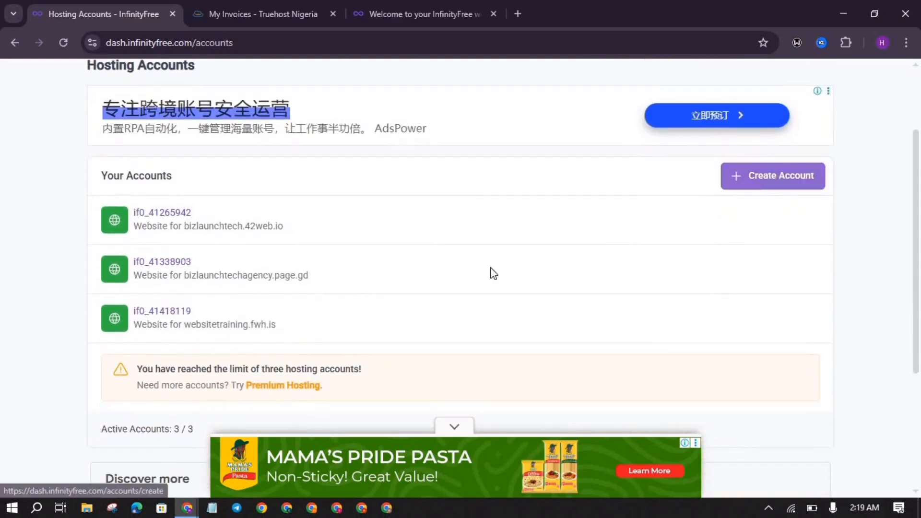
{"action": "scroll", "coordinate": [272, 315], "scroll_direction": "up", "scroll_amount": 1}
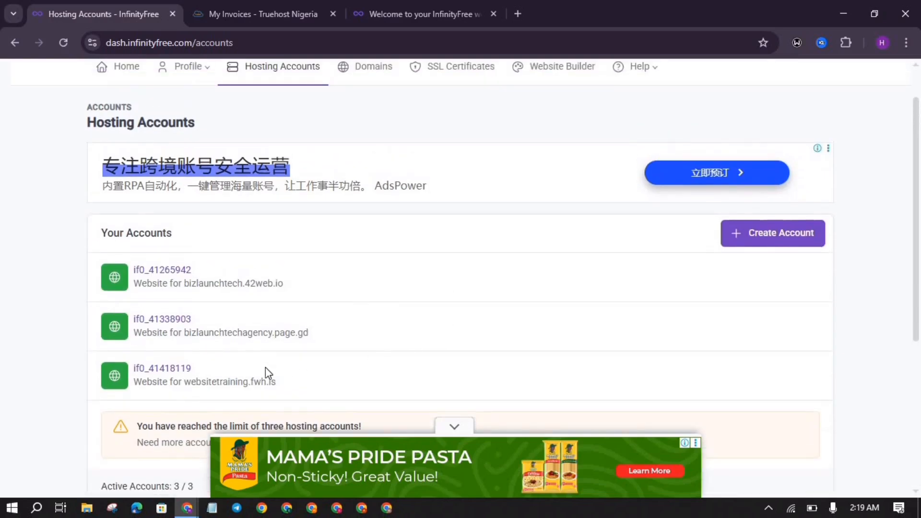
{"action": "left_click", "coordinate": [173, 372]}
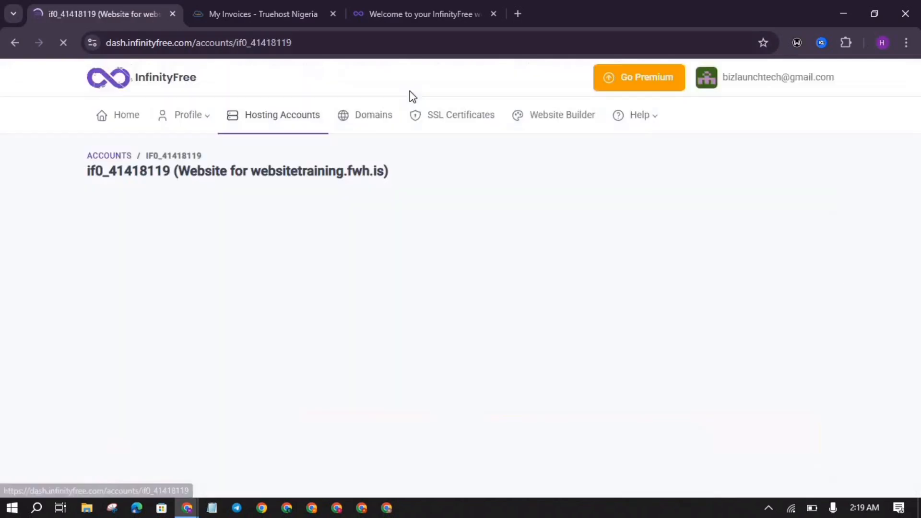
{"action": "scroll", "coordinate": [319, 309], "scroll_direction": "down", "scroll_amount": 2}
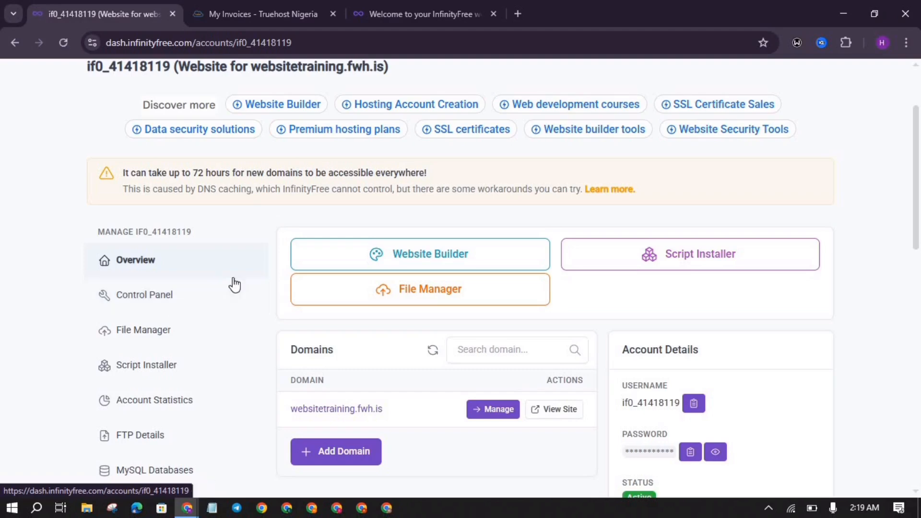
{"action": "left_click", "coordinate": [194, 307]}
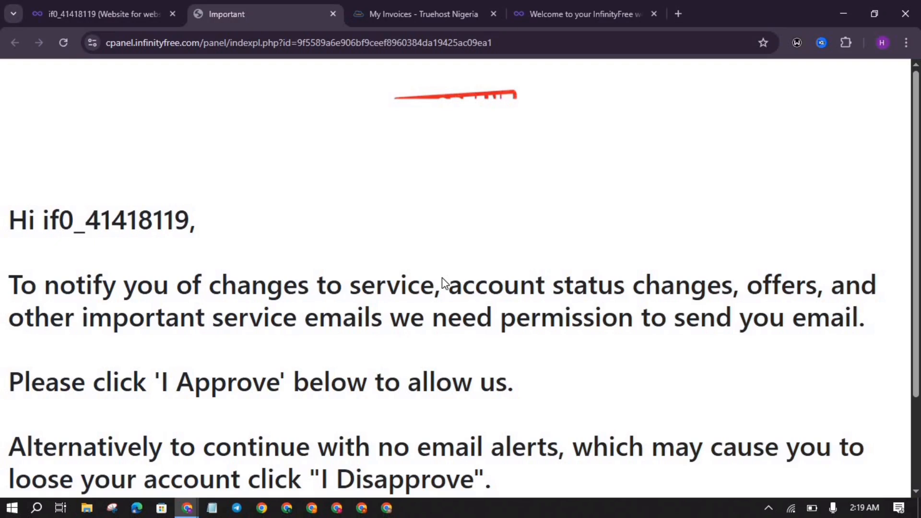
Step: Approve the email notification permission request
{"action": "scroll", "coordinate": [442, 277], "scroll_direction": "down", "scroll_amount": 3}
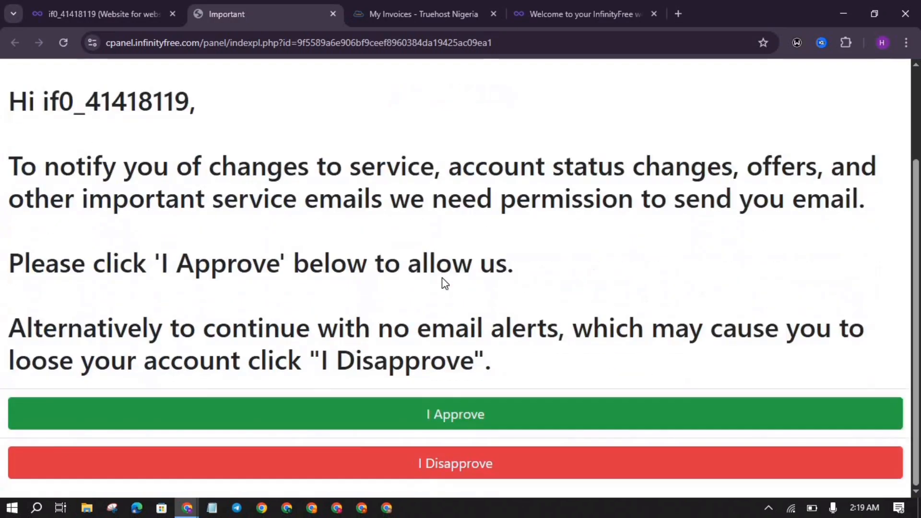
{"action": "left_click", "coordinate": [424, 429]}
{"action": "scroll", "coordinate": [424, 323], "scroll_direction": "down", "scroll_amount": 3}
{"action": "scroll", "coordinate": [173, 239], "scroll_direction": "up", "scroll_amount": 3}
{"action": "scroll", "coordinate": [171, 234], "scroll_direction": "down", "scroll_amount": 3}
{"action": "left_click", "coordinate": [248, 413]}
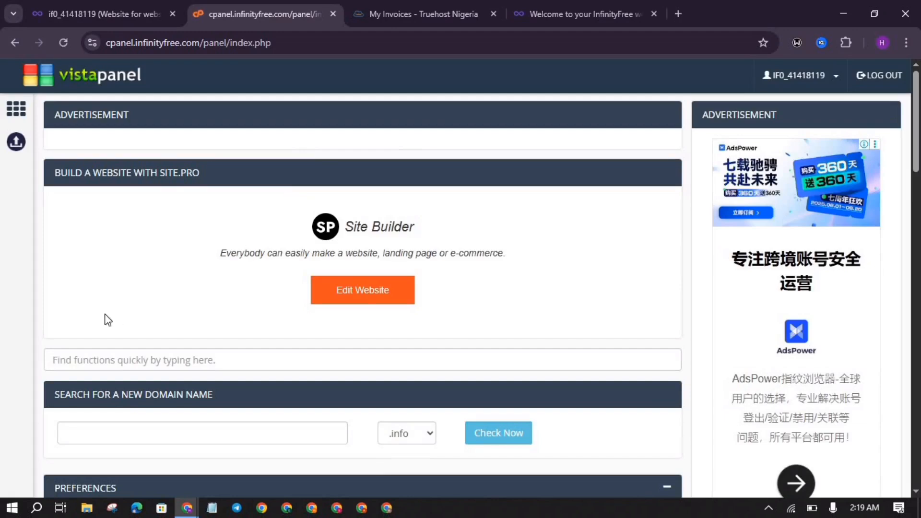
Step: Find the Software section and launch the Softaculous Apps Installer
{"action": "scroll", "coordinate": [105, 316], "scroll_direction": "down", "scroll_amount": 15}
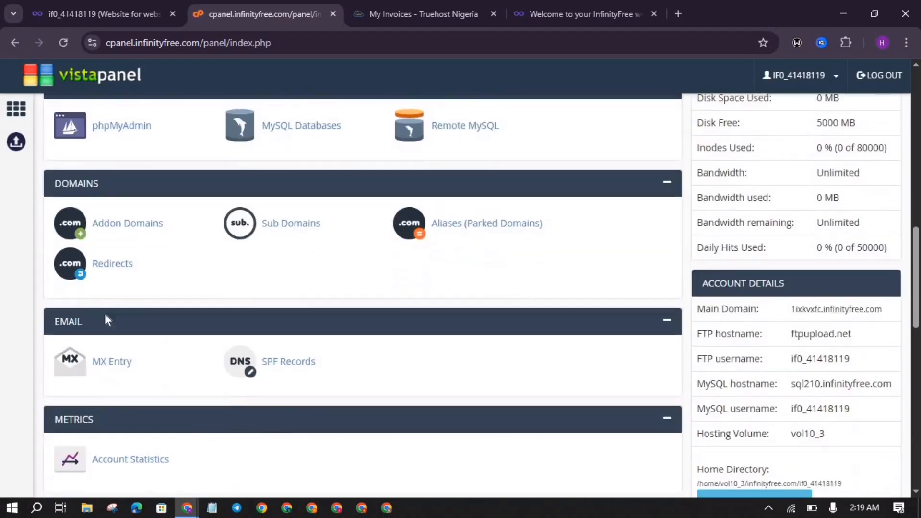
{"action": "scroll", "coordinate": [104, 312], "scroll_direction": "down", "scroll_amount": 9}
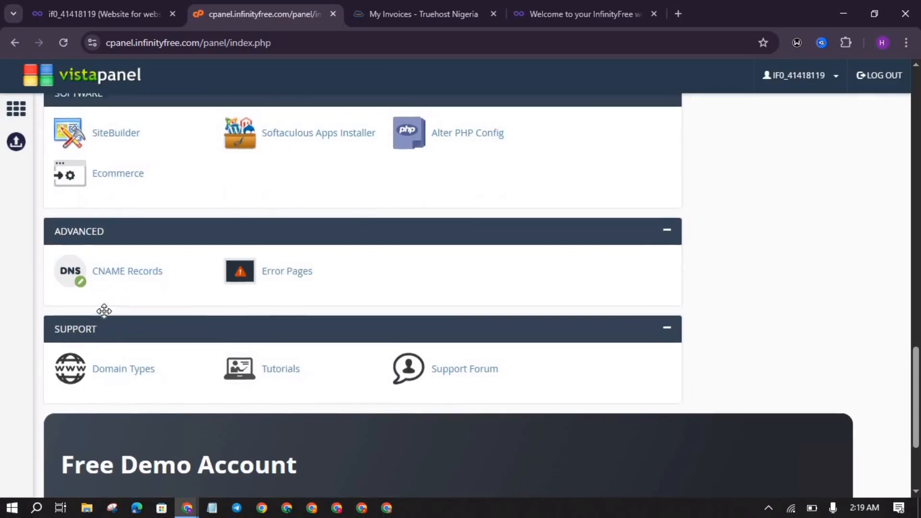
{"action": "scroll", "coordinate": [280, 310], "scroll_direction": "up", "scroll_amount": 3}
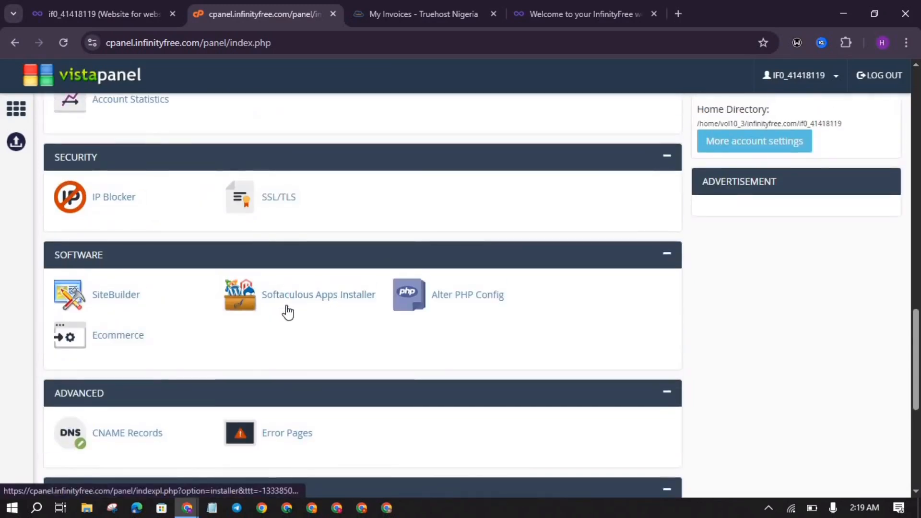
{"action": "left_click", "coordinate": [319, 302]}
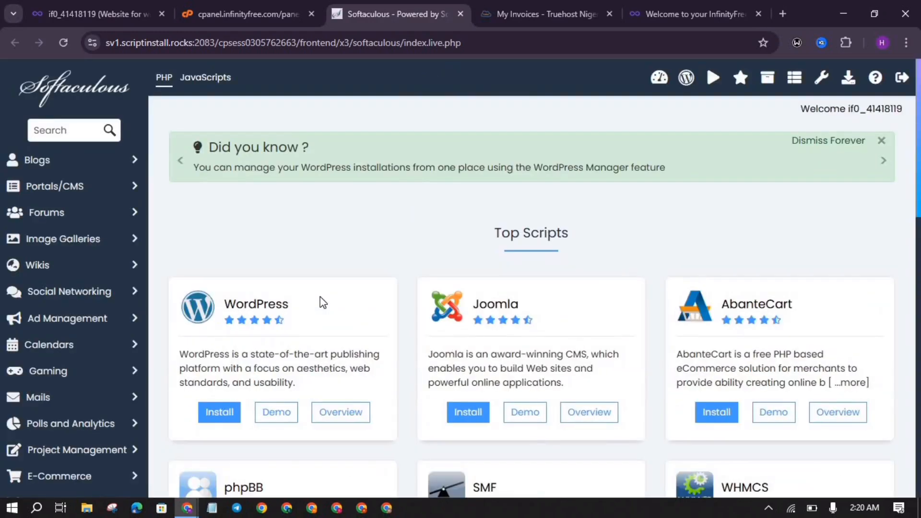
Step: Start a WordPress install from the Softaculous top scripts list
{"action": "scroll", "coordinate": [322, 302], "scroll_direction": "down", "scroll_amount": 3}
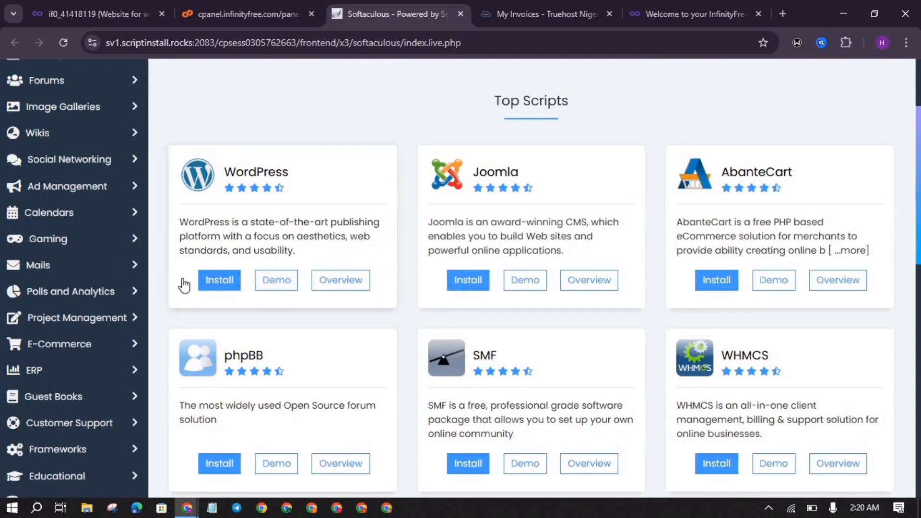
{"action": "left_click", "coordinate": [218, 287]}
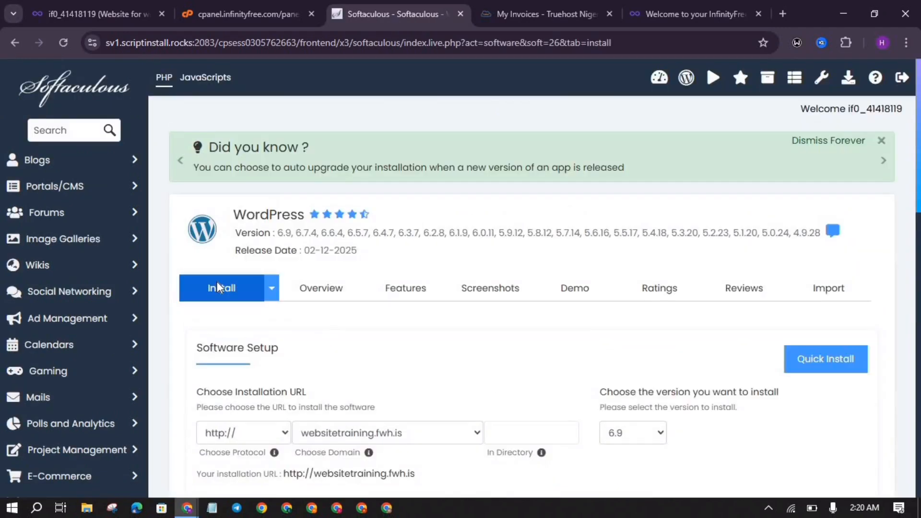
{"action": "scroll", "coordinate": [217, 287], "scroll_direction": "down", "scroll_amount": 3}
{"action": "scroll", "coordinate": [217, 287], "scroll_direction": "up", "scroll_amount": 1}
{"action": "scroll", "coordinate": [217, 287], "scroll_direction": "down", "scroll_amount": 3}
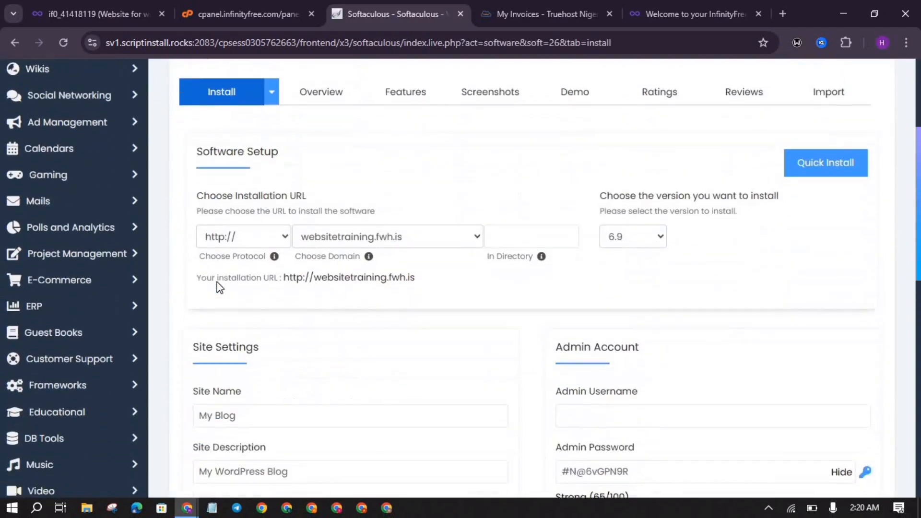
{"action": "scroll", "coordinate": [217, 288], "scroll_direction": "up", "scroll_amount": 1}
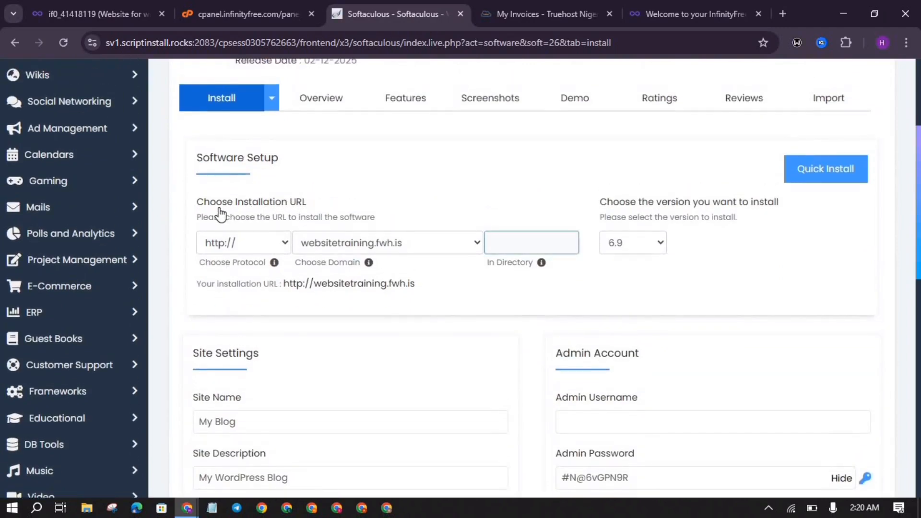
{"action": "left_click", "coordinate": [237, 242]}
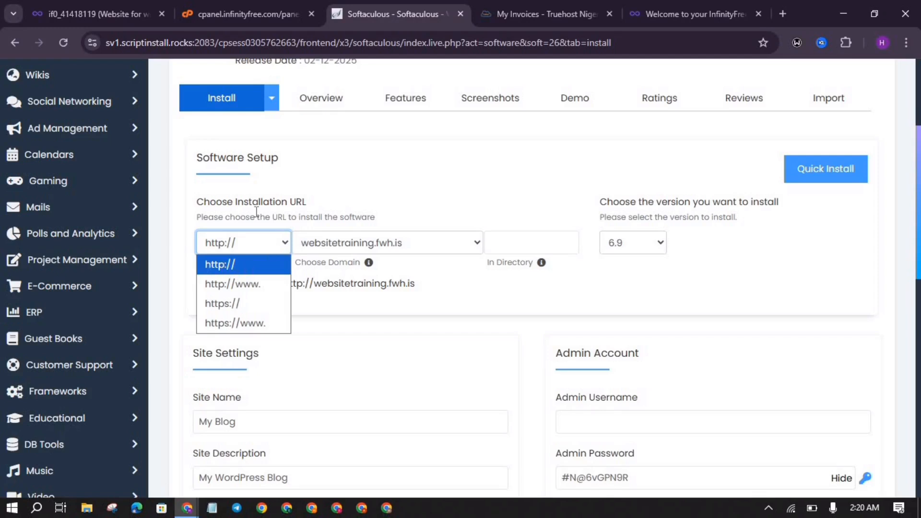
{"action": "left_click", "coordinate": [230, 265]}
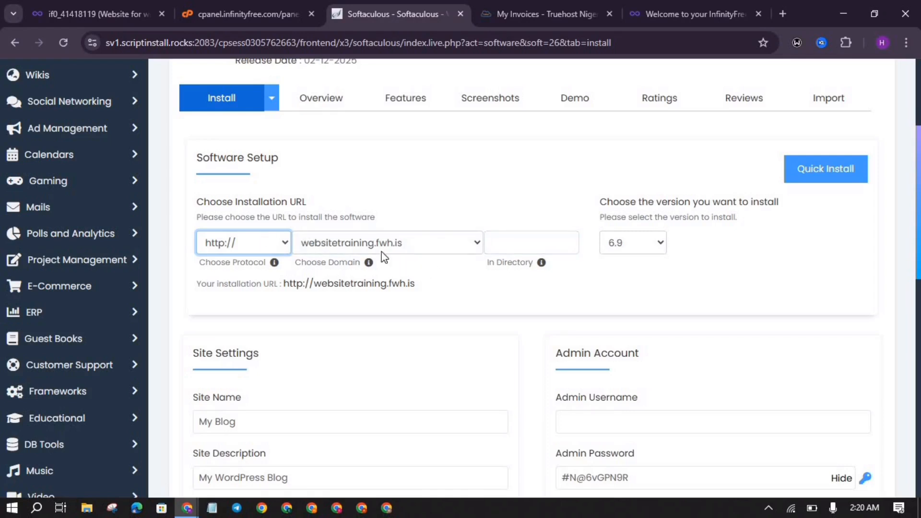
{"action": "left_click", "coordinate": [530, 245]}
{"action": "left_click", "coordinate": [531, 245]}
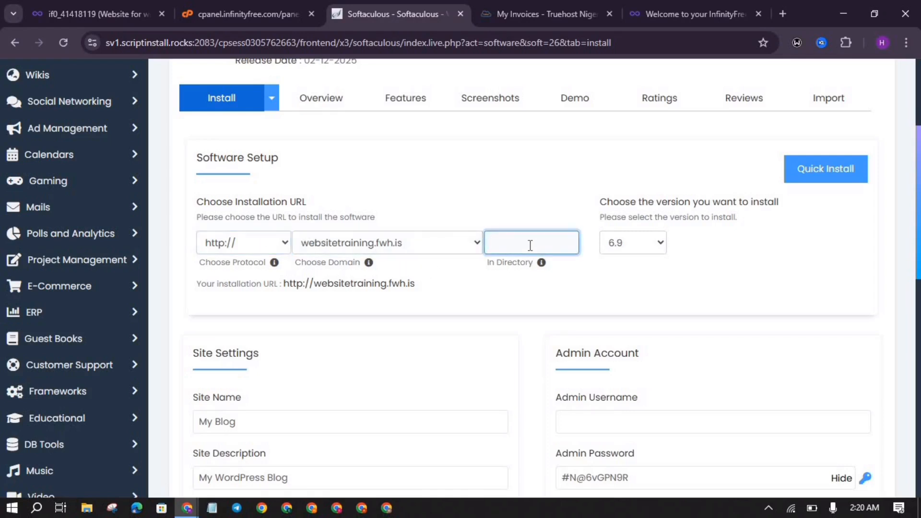
{"action": "left_click", "coordinate": [269, 247]}
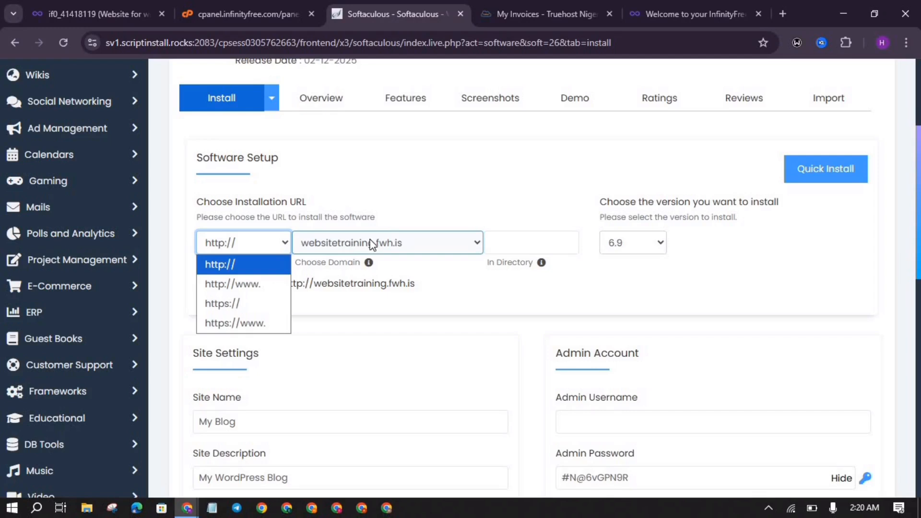
{"action": "scroll", "coordinate": [450, 179], "scroll_direction": "down", "scroll_amount": 5}
{"action": "left_click", "coordinate": [254, 161]}
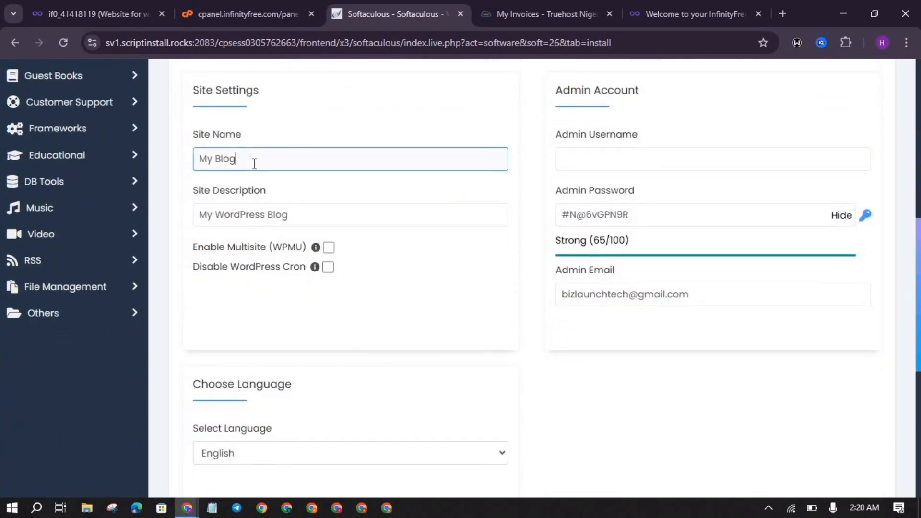
Step: Set Site Name to 'Website Training' and Site Description to 'Youtube website training'
{"action": "key", "text": "ctrl+a"}
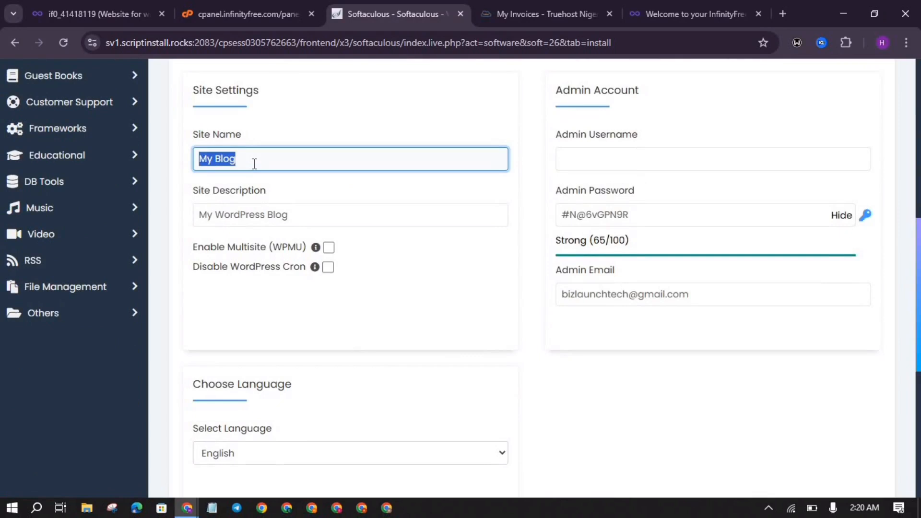
{"action": "type", "text": "WE"}
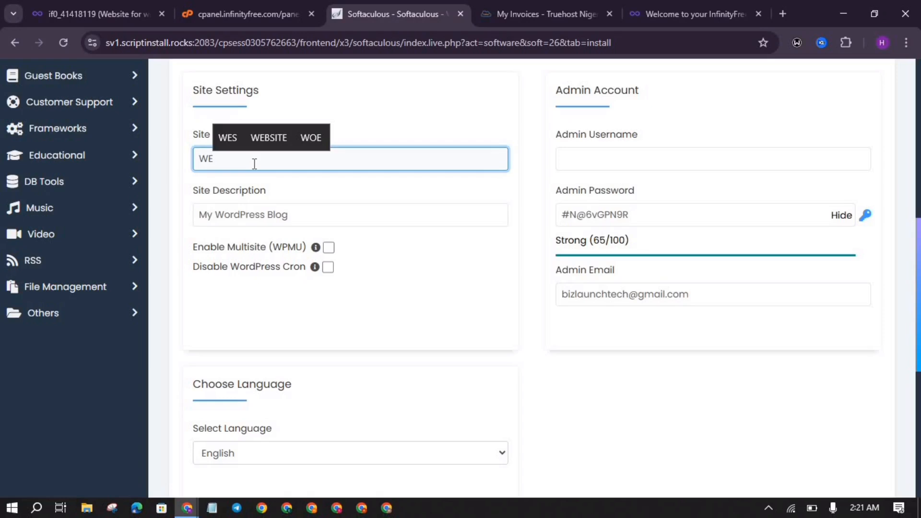
{"action": "key", "text": "BackSpace"}
{"action": "type", "text": "ebsite "}
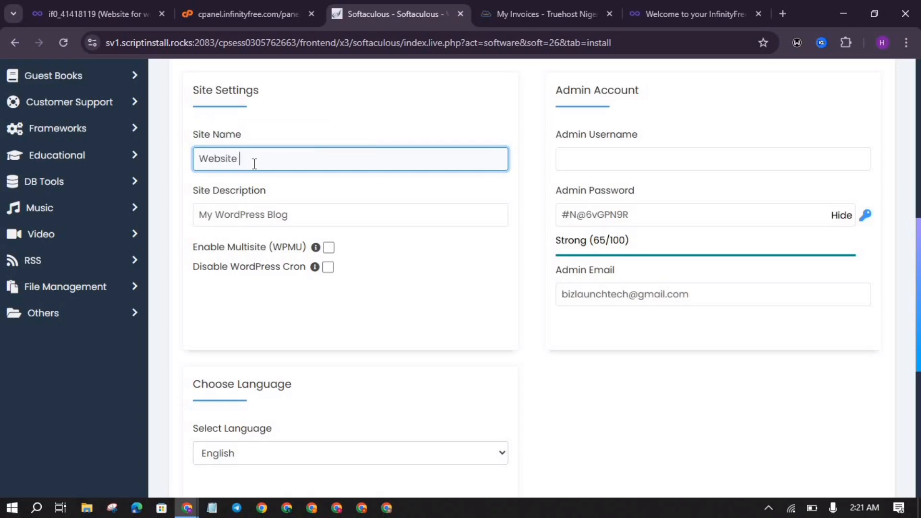
{"action": "type", "text": "Training"}
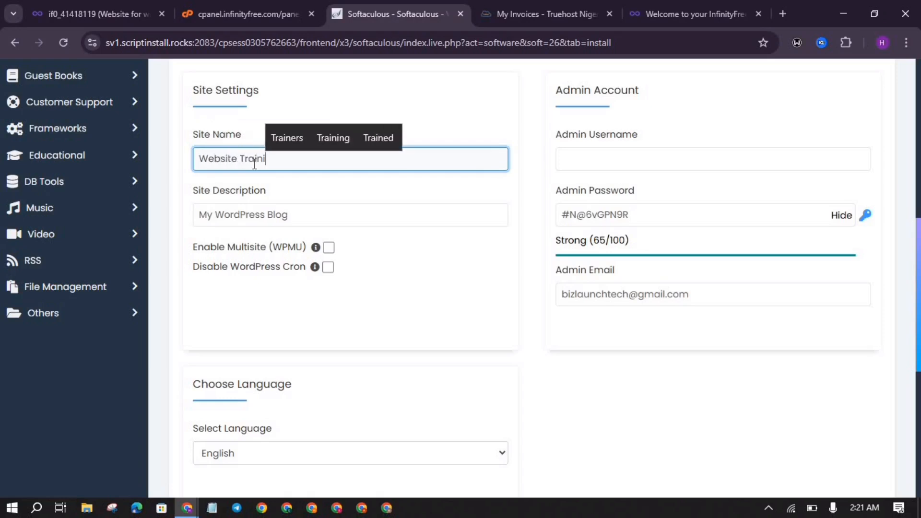
{"action": "triple_click", "coordinate": [282, 214]}
{"action": "type", "text": "You"}
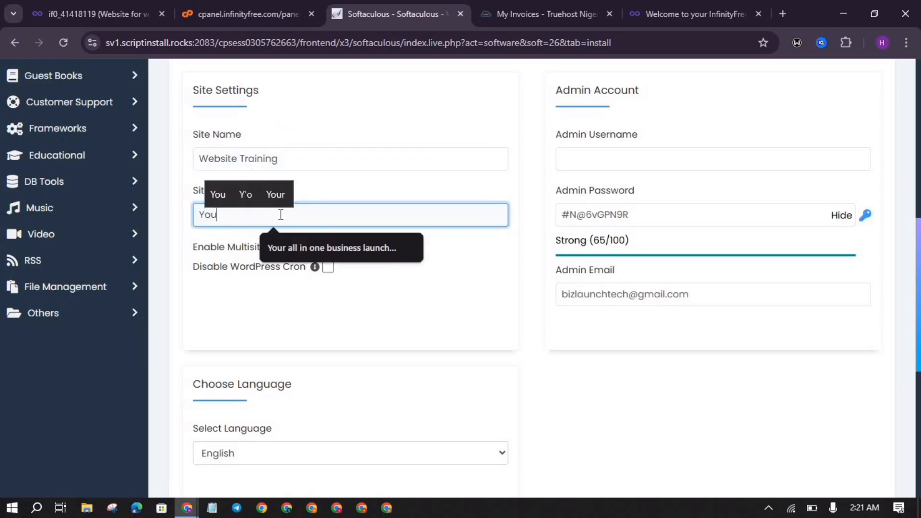
{"action": "type", "text": "tube ebsi"}
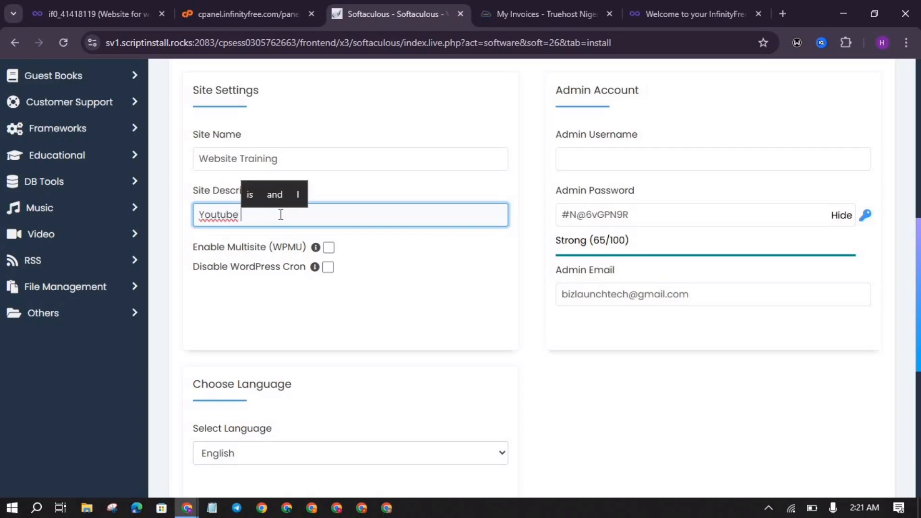
{"action": "key", "text": "BackSpace"}
{"action": "key", "text": "BackSpace"}
{"action": "key", "text": "BackSpace"}
{"action": "key", "text": "BackSpace"}
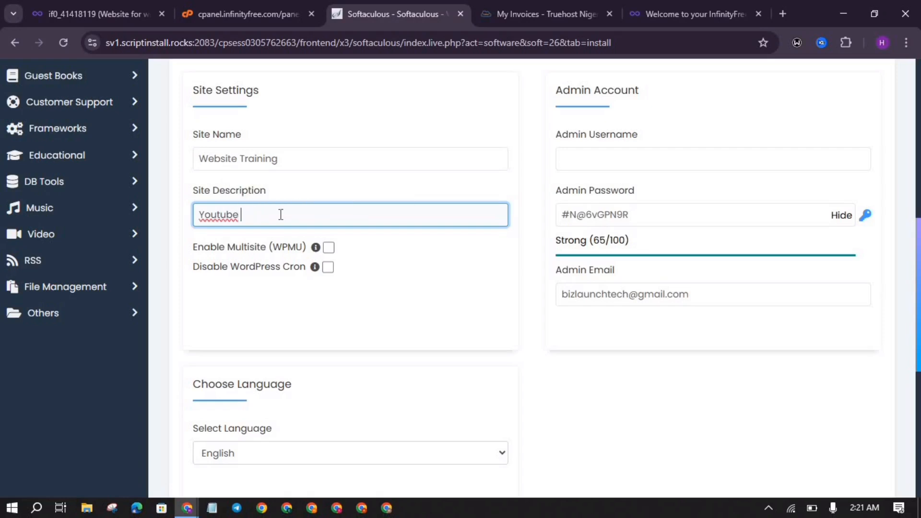
{"action": "type", "text": "website"}
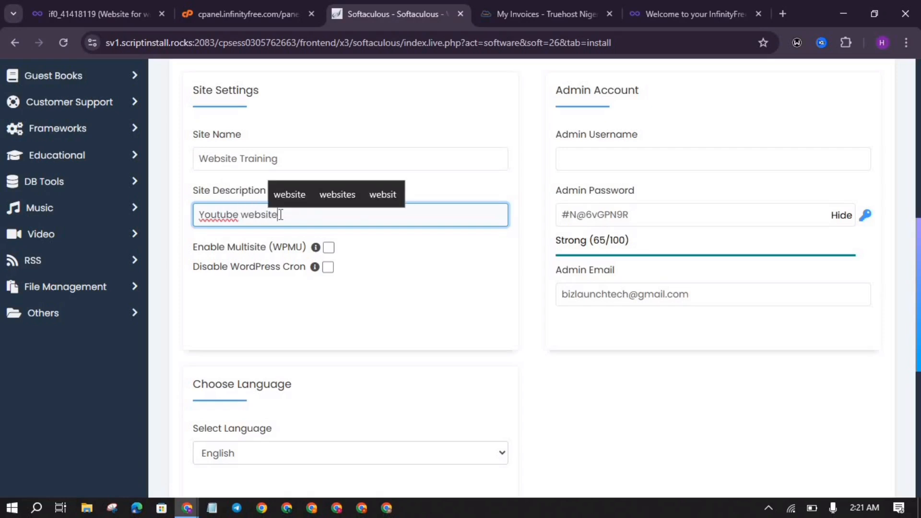
{"action": "type", "text": " training"}
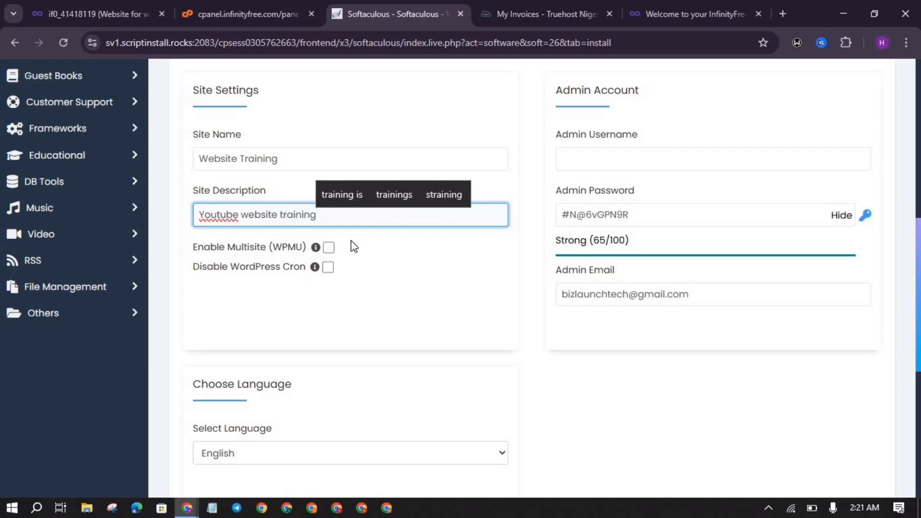
{"action": "left_click", "coordinate": [387, 284]}
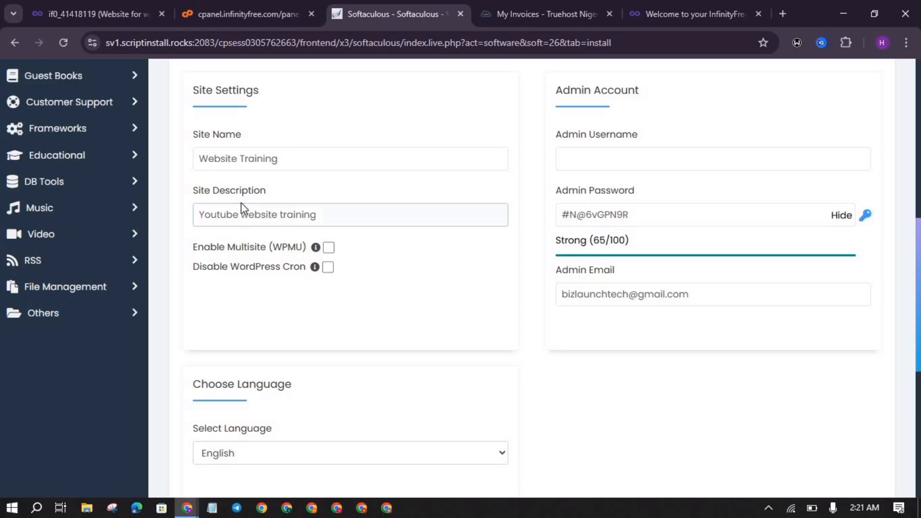
Step: Enter the admin username and replace the generated admin password with a new one
{"action": "scroll", "coordinate": [532, 280], "scroll_direction": "up", "scroll_amount": 3}
{"action": "left_click", "coordinate": [611, 270]}
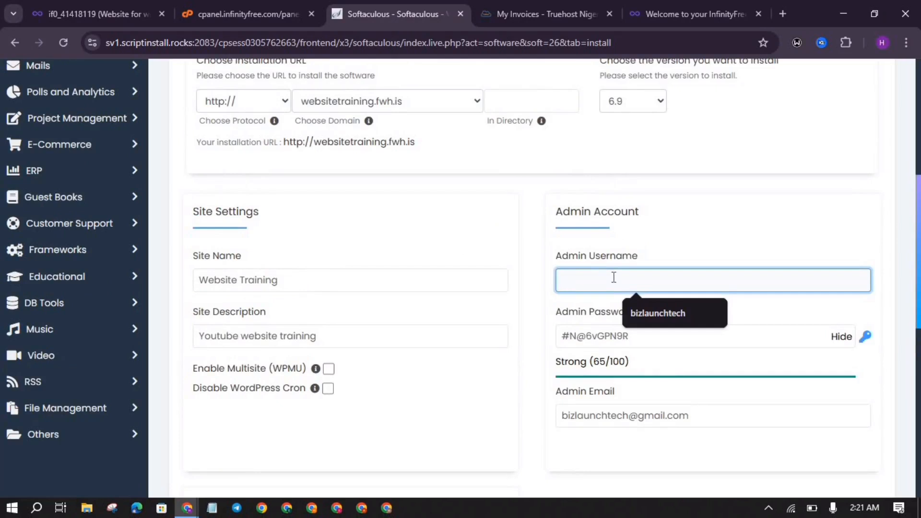
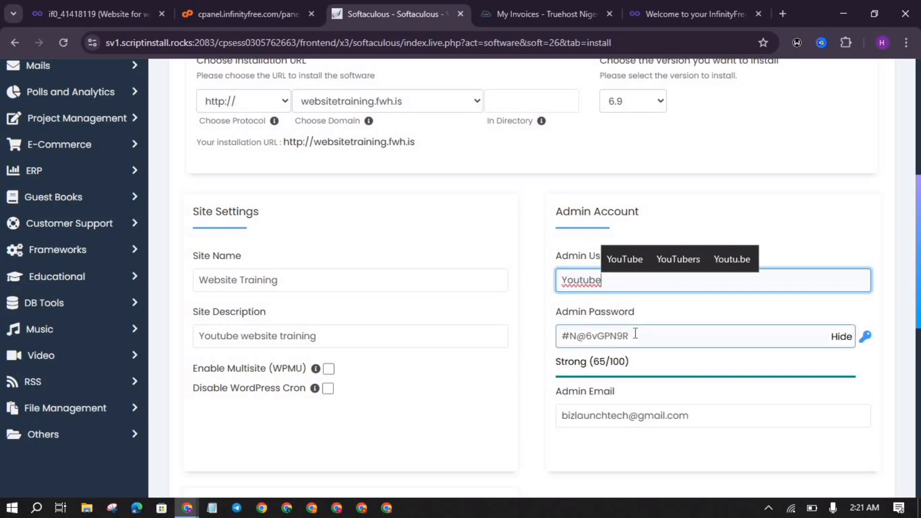
{"action": "triple_click", "coordinate": [635, 334]}
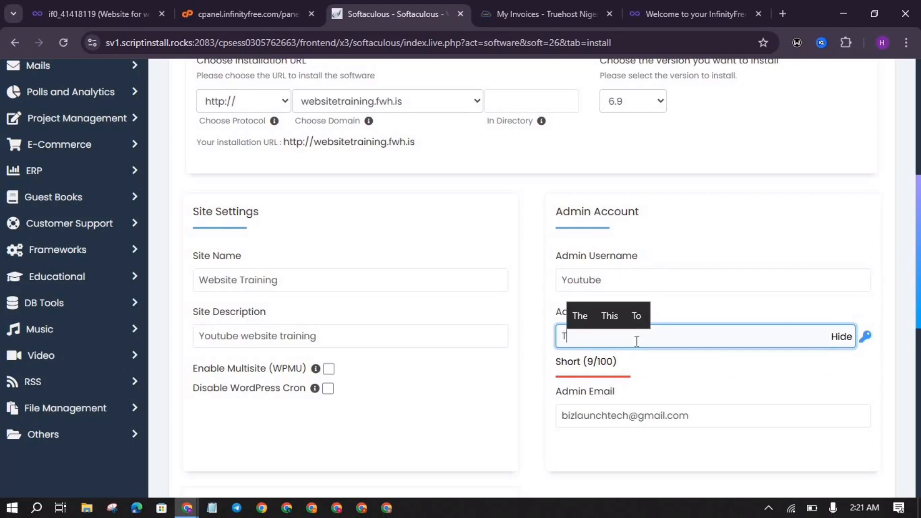
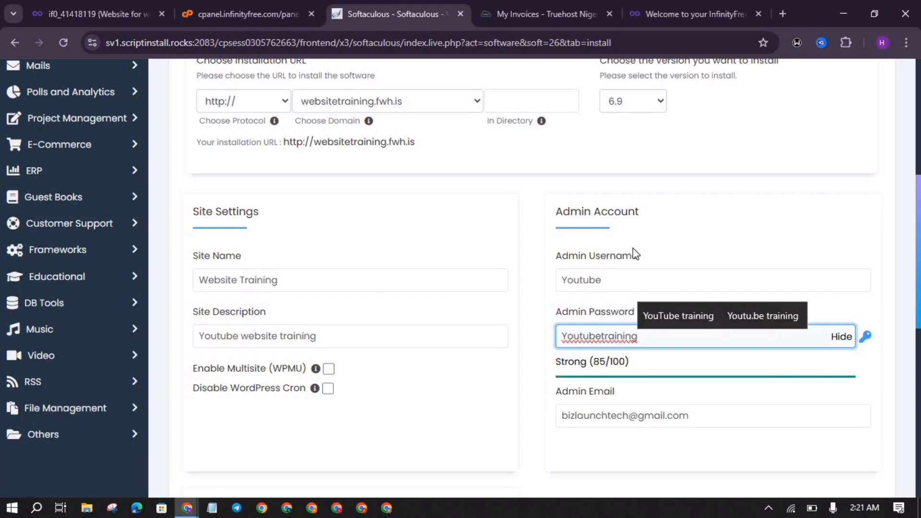
{"action": "scroll", "coordinate": [632, 249], "scroll_direction": "down", "scroll_amount": 1}
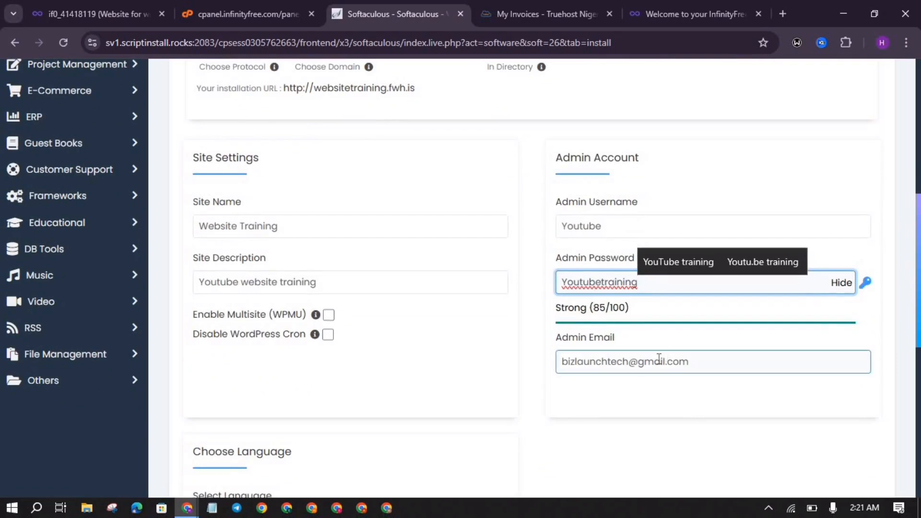
{"action": "scroll", "coordinate": [658, 360], "scroll_direction": "down", "scroll_amount": 3}
{"action": "left_click", "coordinate": [618, 314]}
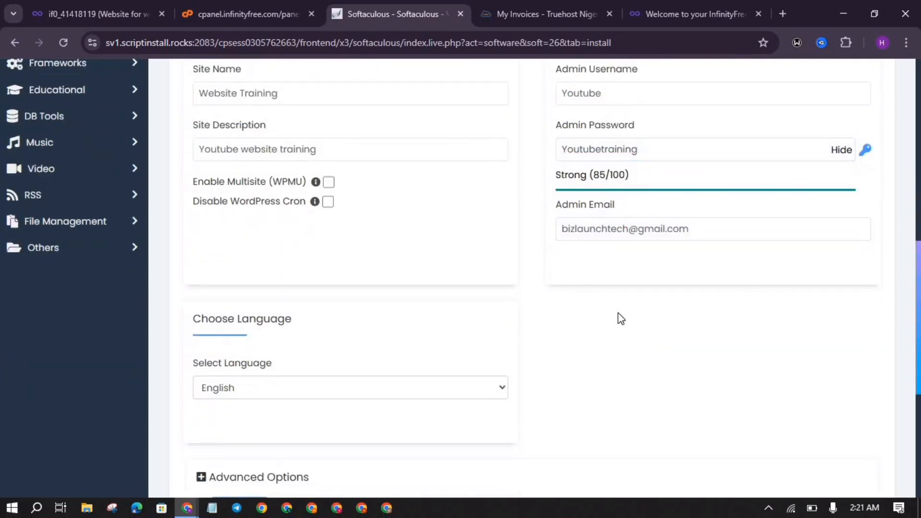
Step: Keep websitetraining.fwh.is as the install domain and review the rest of the form
{"action": "scroll", "coordinate": [618, 312], "scroll_direction": "down", "scroll_amount": 6}
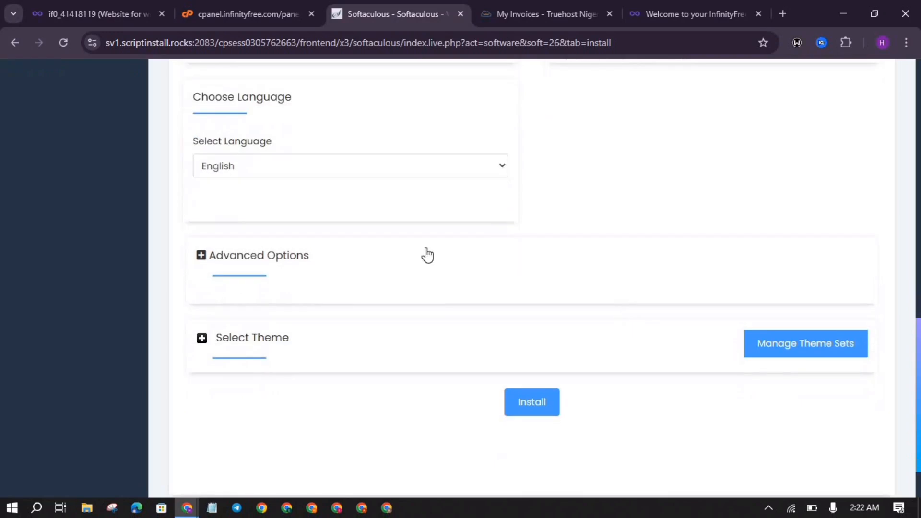
{"action": "scroll", "coordinate": [429, 253], "scroll_direction": "up", "scroll_amount": 14}
{"action": "scroll", "coordinate": [429, 254], "scroll_direction": "down", "scroll_amount": 4}
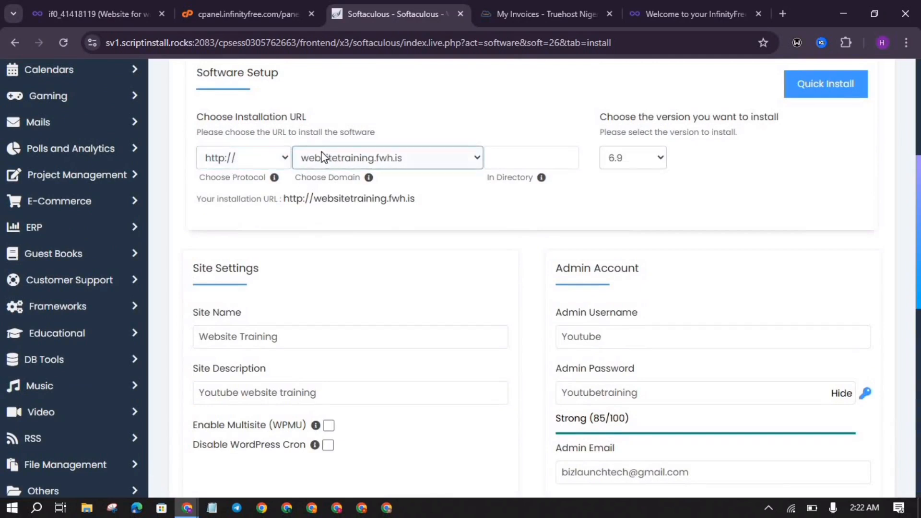
{"action": "left_click", "coordinate": [372, 159]}
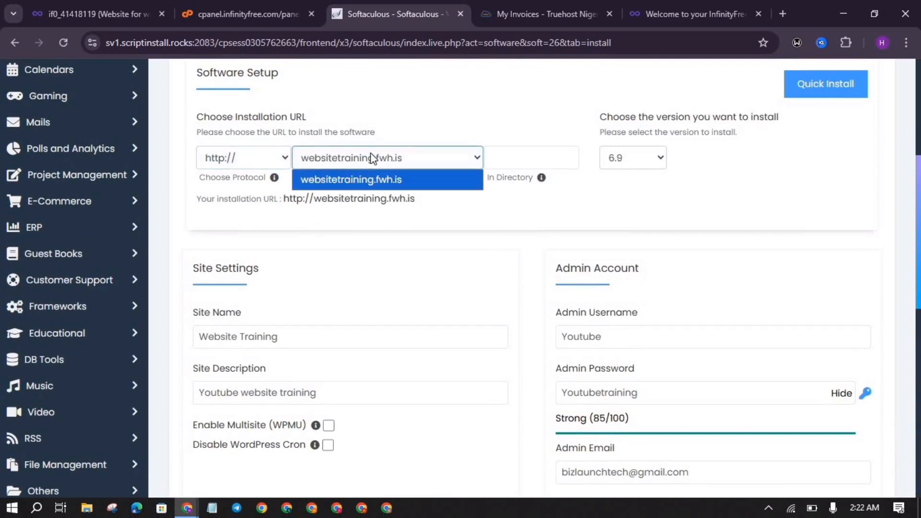
{"action": "left_click", "coordinate": [417, 128]}
{"action": "scroll", "coordinate": [419, 301], "scroll_direction": "down", "scroll_amount": 3}
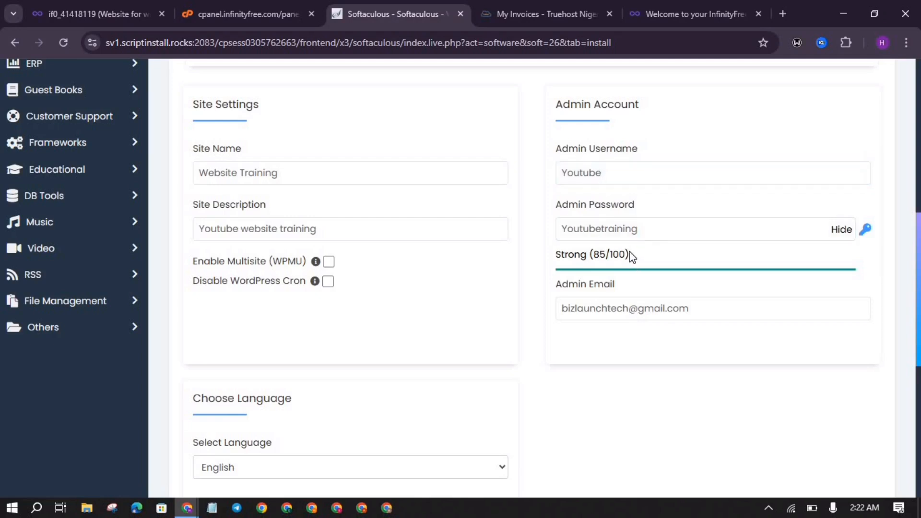
{"action": "scroll", "coordinate": [630, 251], "scroll_direction": "down", "scroll_amount": 6}
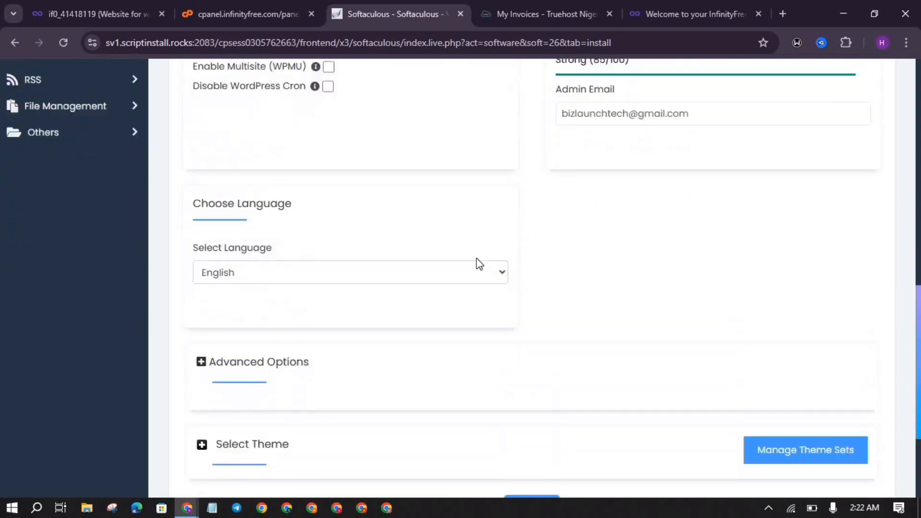
{"action": "scroll", "coordinate": [476, 264], "scroll_direction": "up", "scroll_amount": 2}
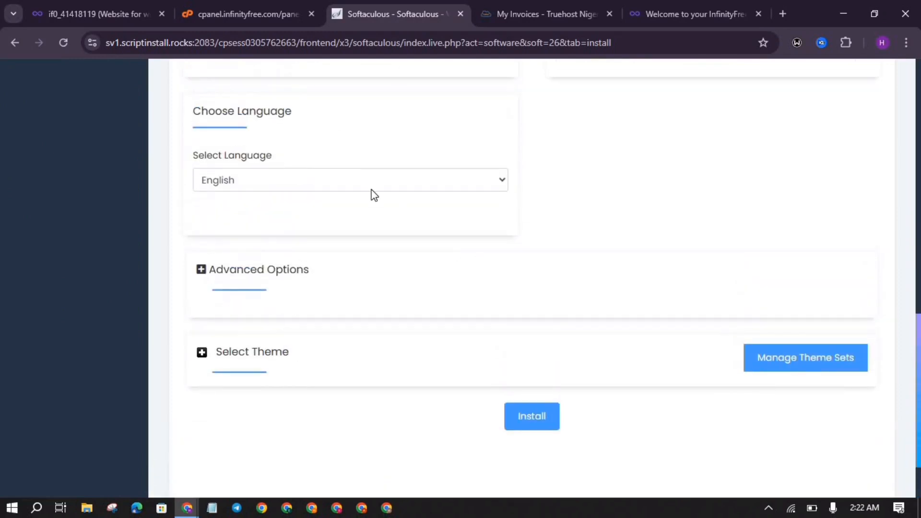
Step: Run the WordPress install and view the Congratulations message with site and admin URLs
{"action": "left_click", "coordinate": [536, 425]}
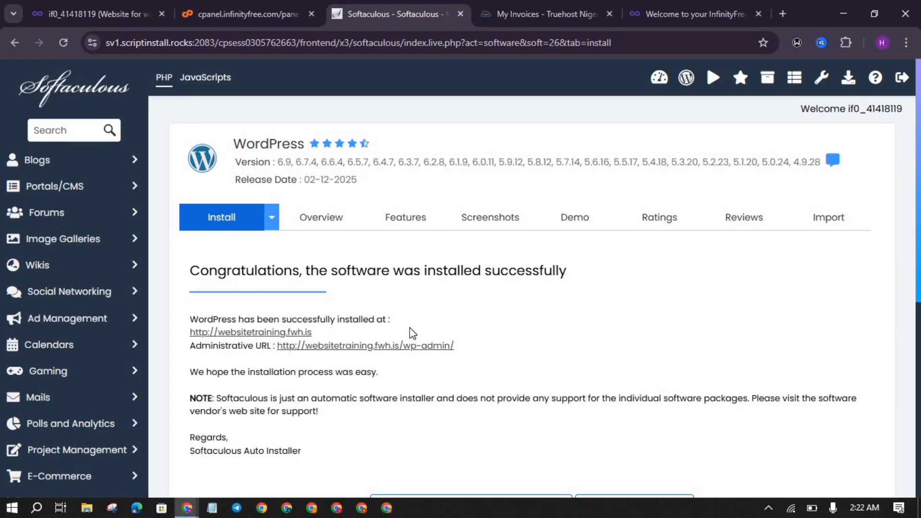
{"action": "scroll", "coordinate": [388, 250], "scroll_direction": "down", "scroll_amount": 2}
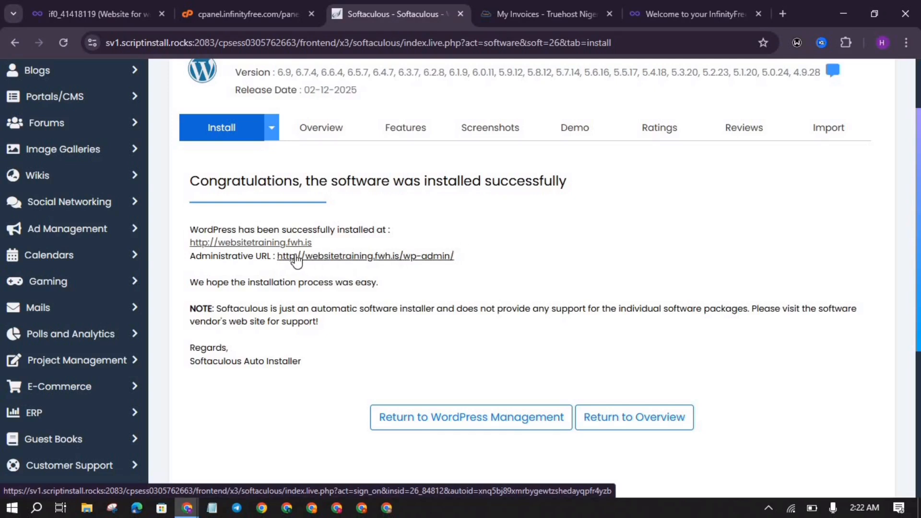
Step: Open the wp-admin URL in a new tab and view the result
{"action": "right_click", "coordinate": [338, 256]}
{"action": "left_click", "coordinate": [361, 268]}
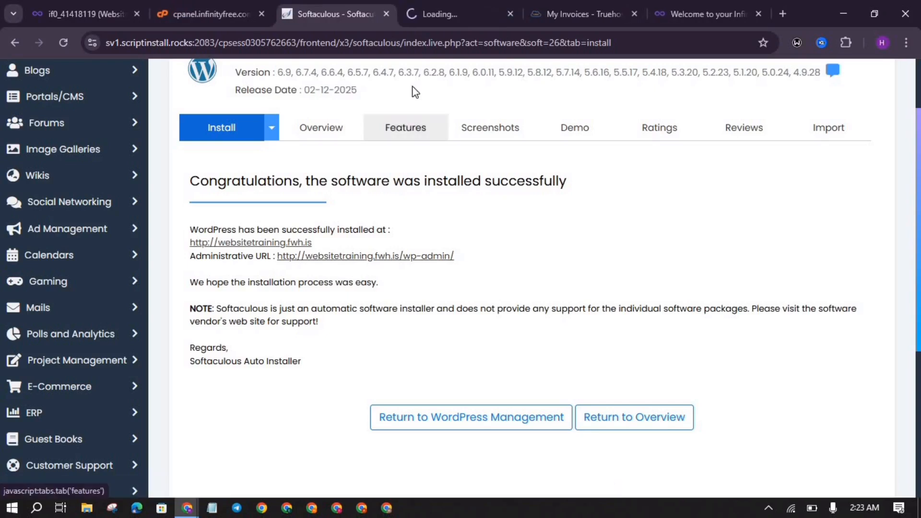
{"action": "left_click", "coordinate": [454, 6]}
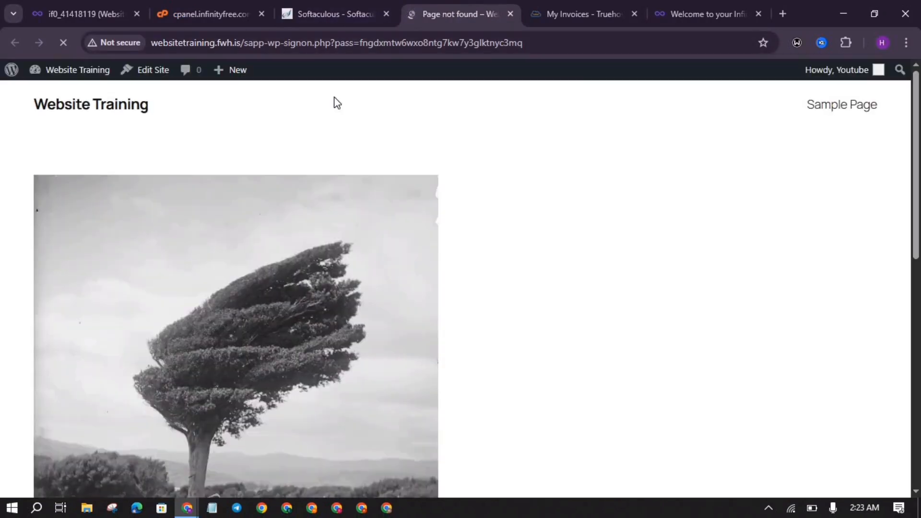
{"action": "scroll", "coordinate": [267, 206], "scroll_direction": "down", "scroll_amount": 1}
{"action": "scroll", "coordinate": [268, 206], "scroll_direction": "up", "scroll_amount": 1}
Step: Select the site address on the success page and close the Page not found tab
{"action": "left_click", "coordinate": [309, 6]}
{"action": "left_click_drag", "start_coordinate": [326, 244], "coordinate": [186, 250]}
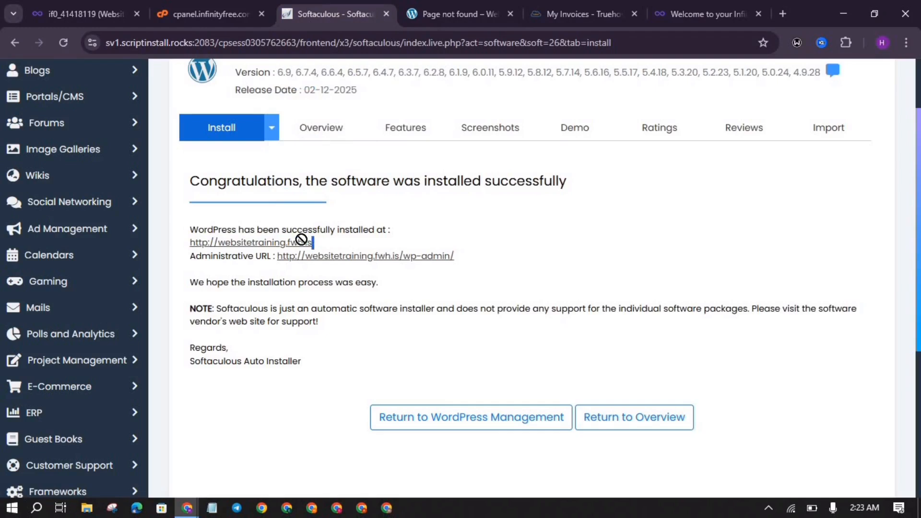
{"action": "triple_click", "coordinate": [181, 243]}
{"action": "key", "text": "ctrl+c"}
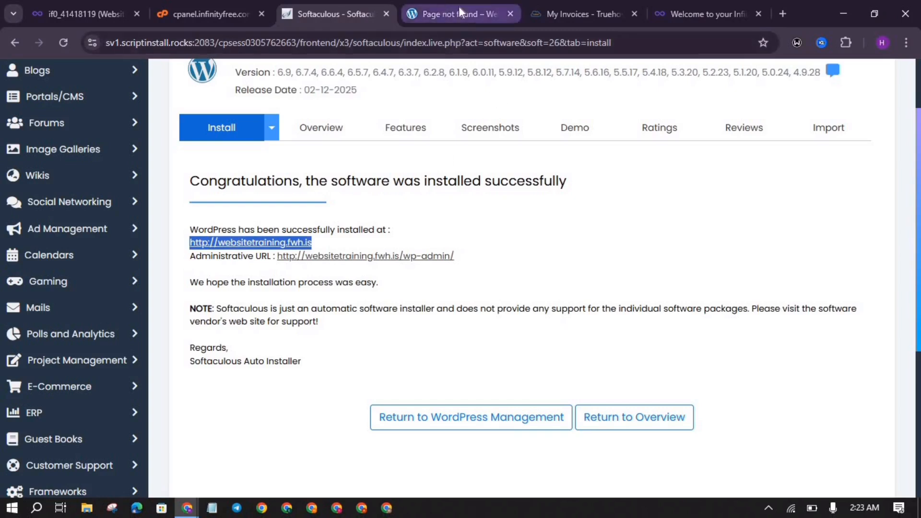
{"action": "left_click", "coordinate": [510, 14]}
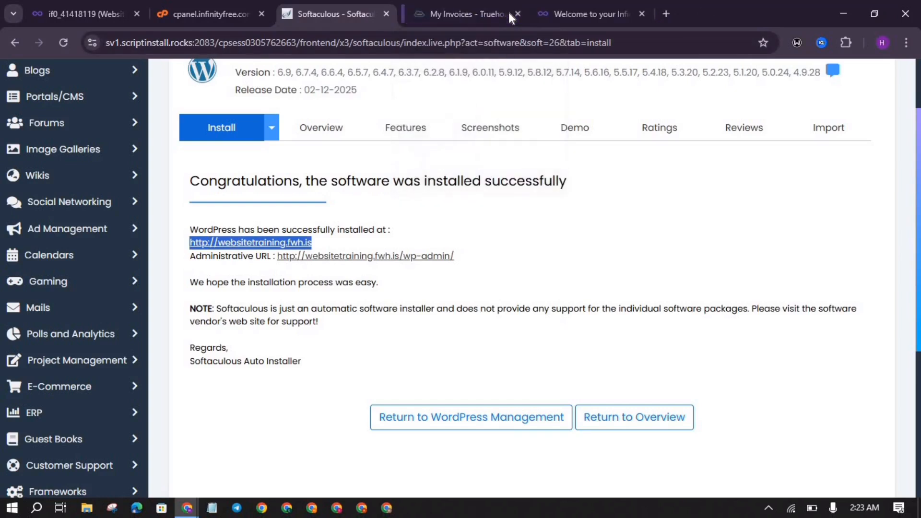
{"action": "left_click", "coordinate": [660, 14]}
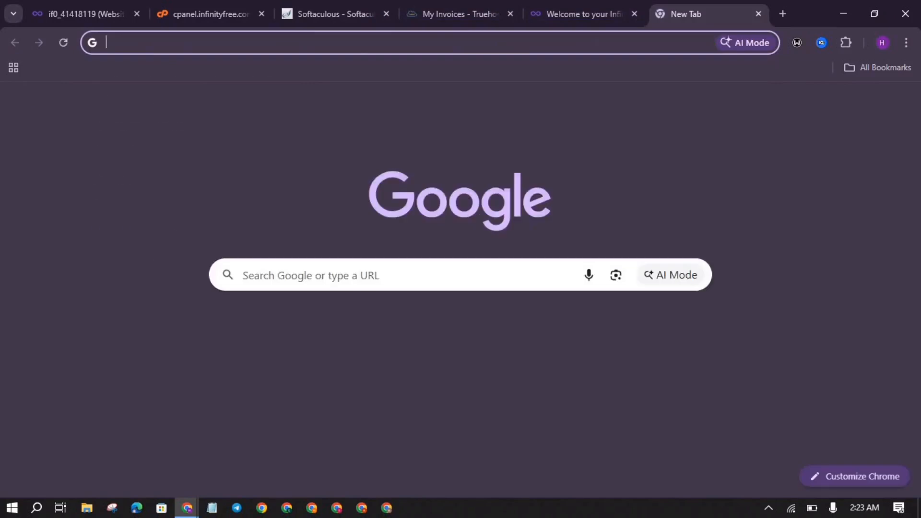
Step: Load websitetraining.fwh.is/wp-admin by pasting the site address and appending /wp-admin
{"action": "key", "text": "ctrl+v"}
{"action": "type", "text": "/wp"}
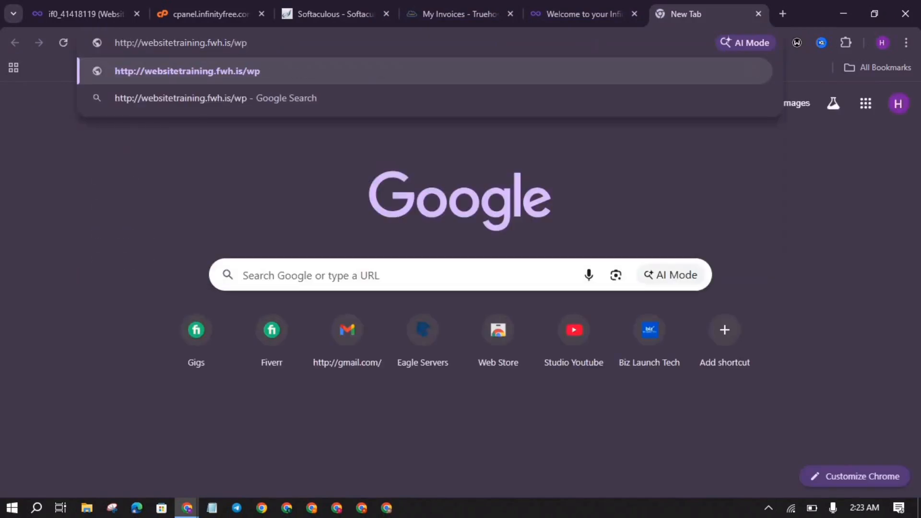
{"action": "type", "text": "-admin"}
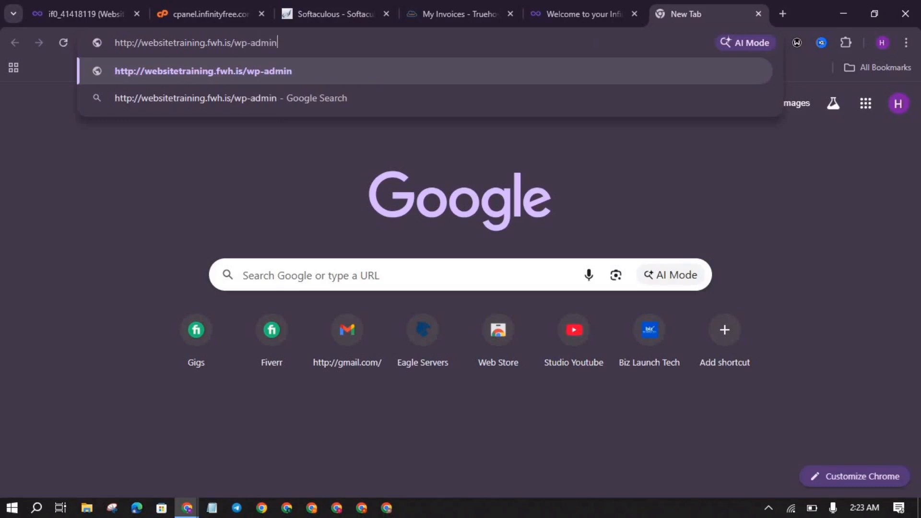
{"action": "key", "text": "Return"}
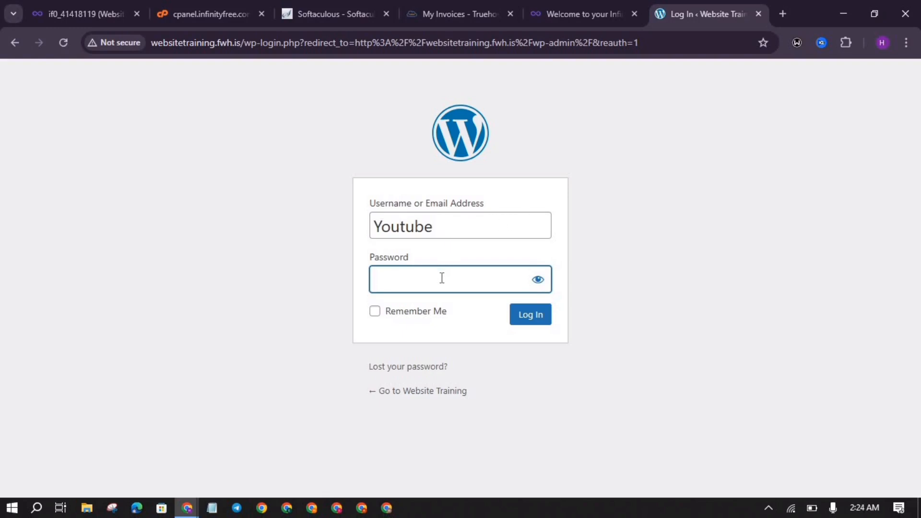
Step: Enter the admin password, reveal it to check it, and submit the login, which returns an incorrect-password error
{"action": "type", "text": "•••"}
{"action": "key", "text": "BackSpace"}
{"action": "key", "text": "BackSpace"}
{"action": "type", "text": "••••••••••••••"}
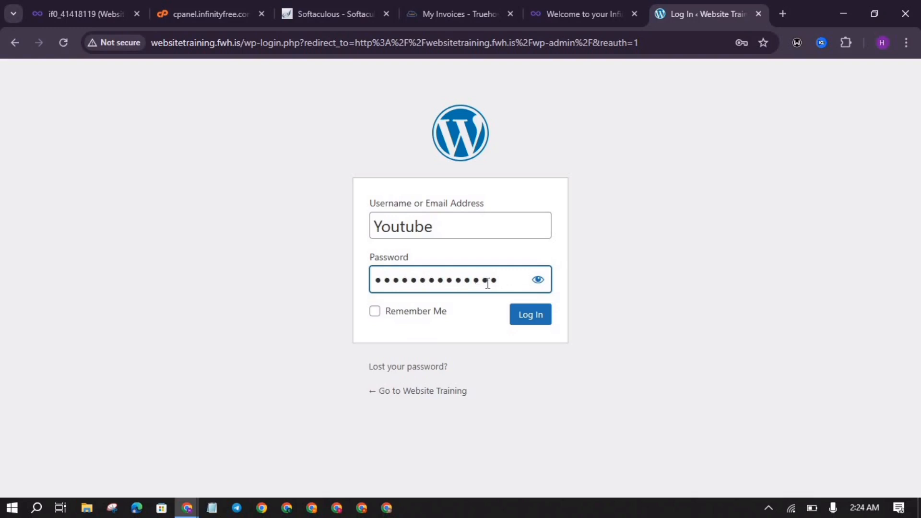
{"action": "left_click", "coordinate": [538, 281]}
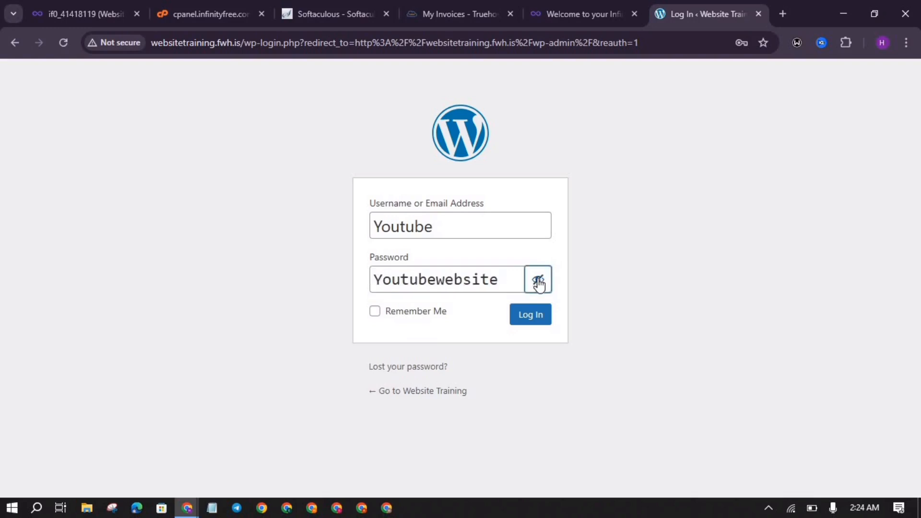
{"action": "left_click", "coordinate": [535, 314]}
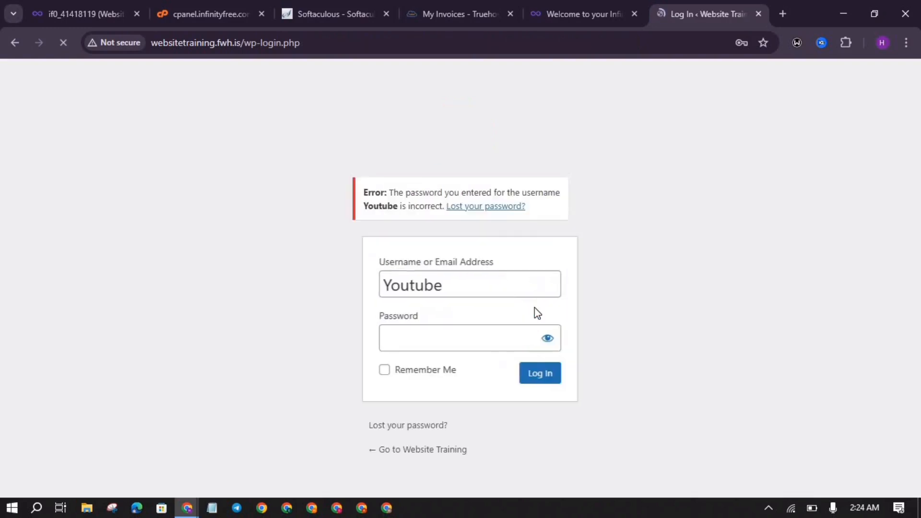
{"action": "key", "text": "Return"}
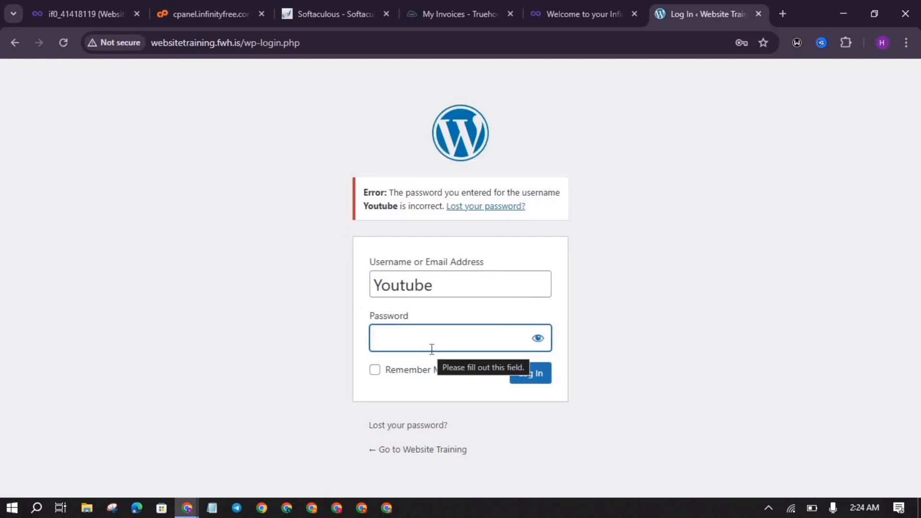
Step: Re-enter the correct admin password, verify it, tick Remember Me, and log in
{"action": "left_click", "coordinate": [432, 350]}
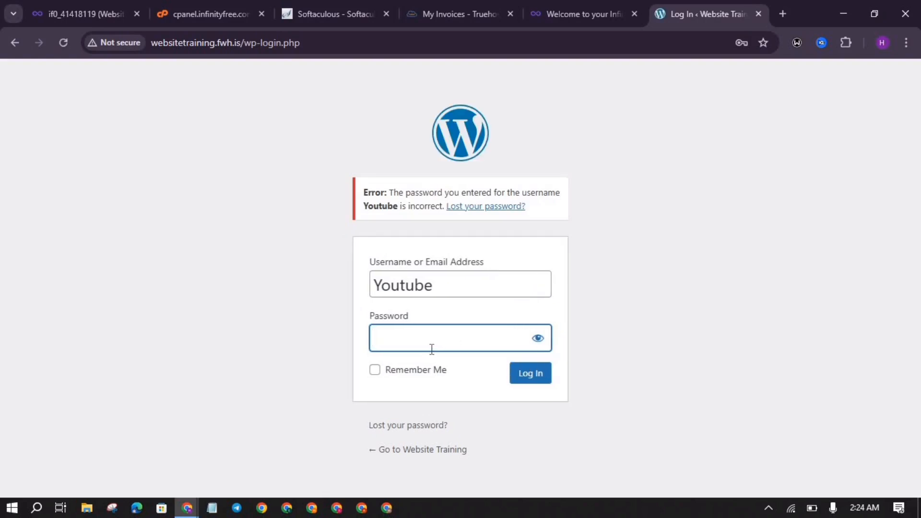
{"action": "type", "text": "•••••••••••••••"}
{"action": "left_click", "coordinate": [539, 340]}
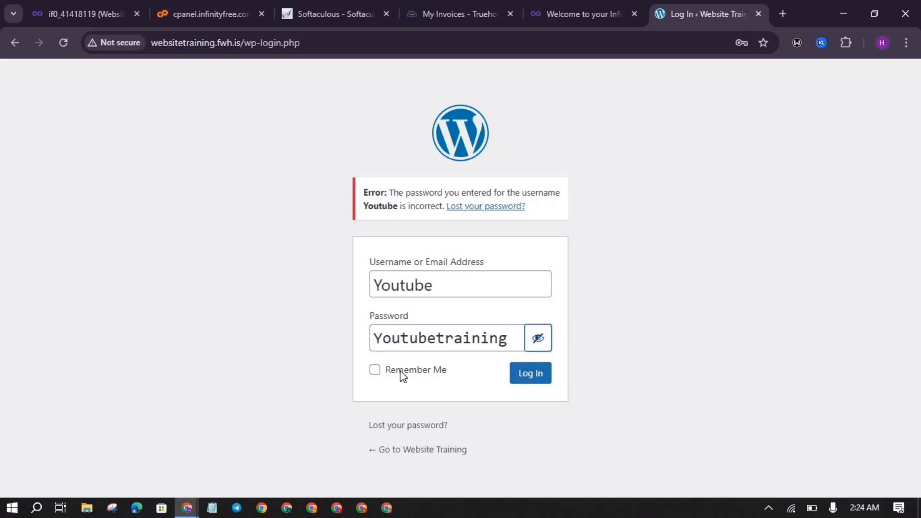
{"action": "left_click", "coordinate": [377, 373]}
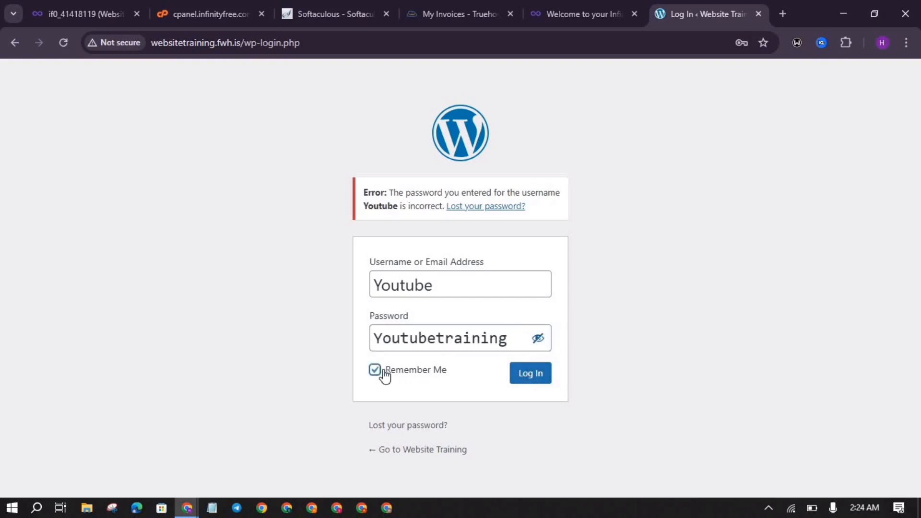
{"action": "left_click", "coordinate": [540, 375]}
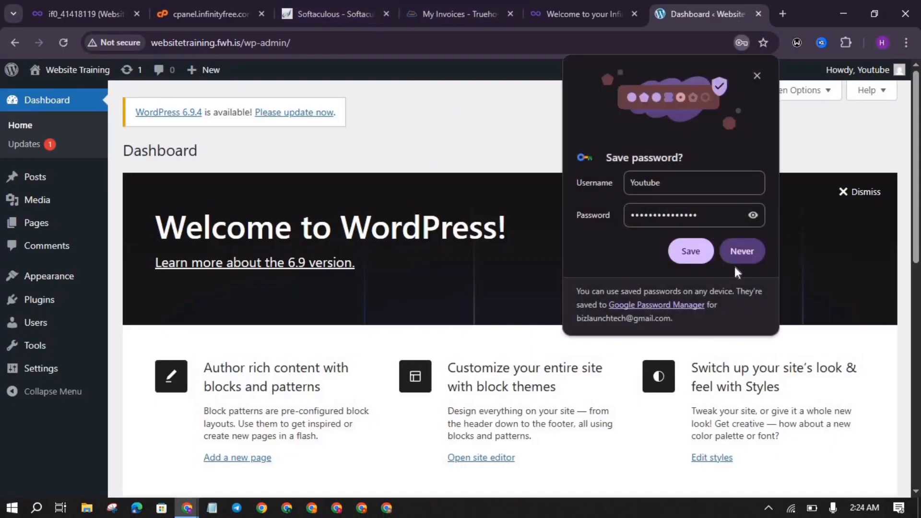
Step: Decline saving the password and close the Softaculous, control panel, My Invoices and InfinityFree welcome tabs
{"action": "left_click", "coordinate": [741, 251]}
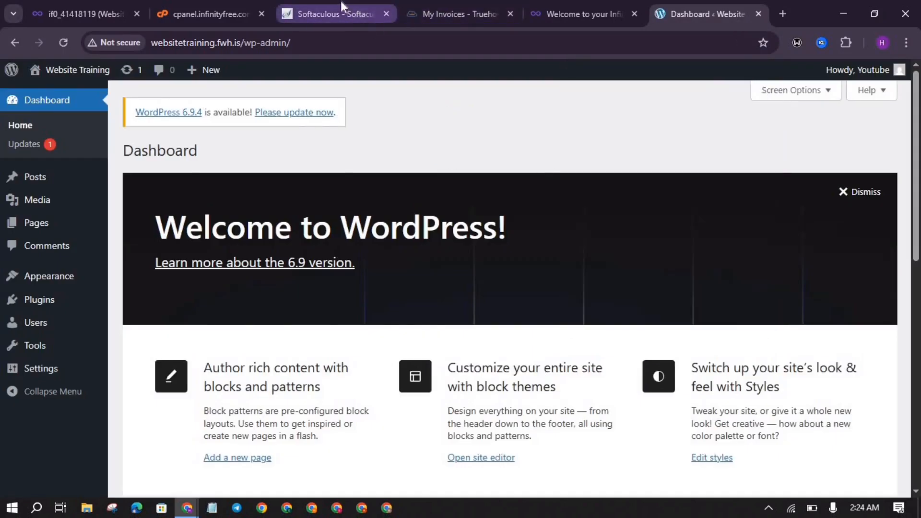
{"action": "left_click", "coordinate": [361, 5]}
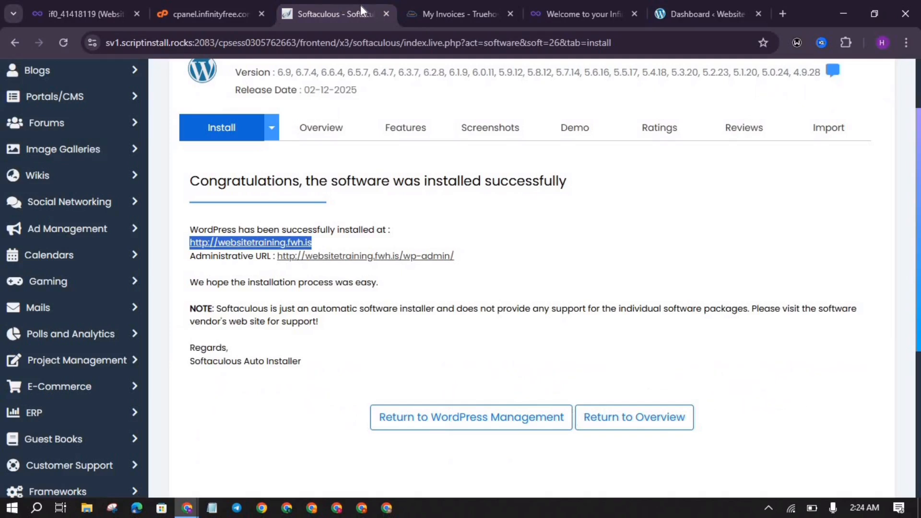
{"action": "left_click", "coordinate": [386, 14]}
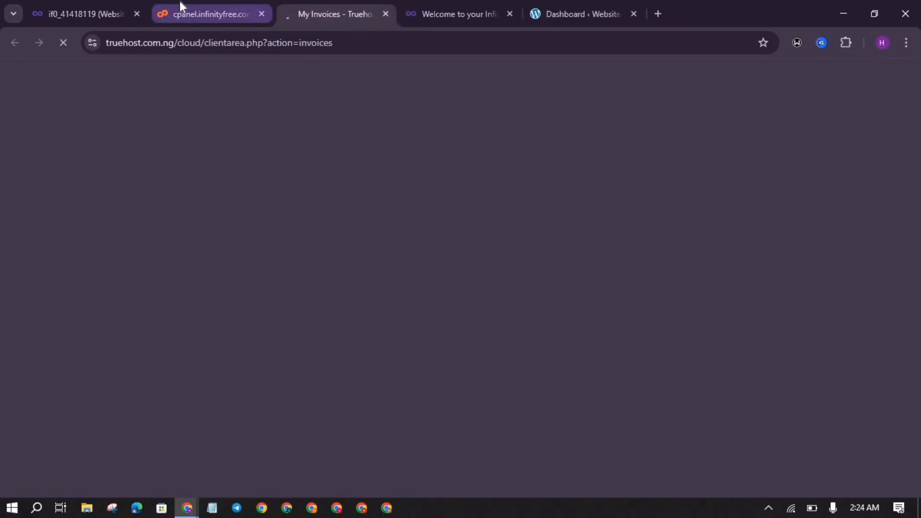
{"action": "left_click", "coordinate": [211, 13]}
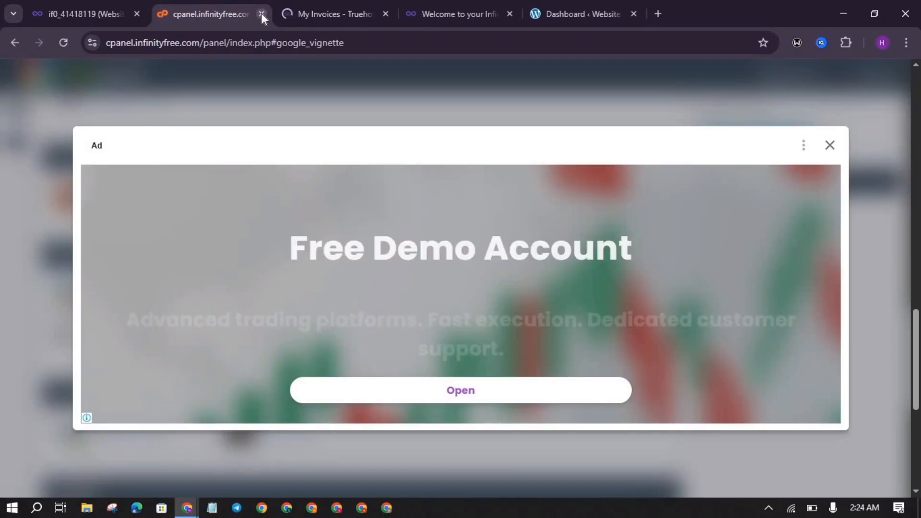
{"action": "left_click", "coordinate": [261, 13]}
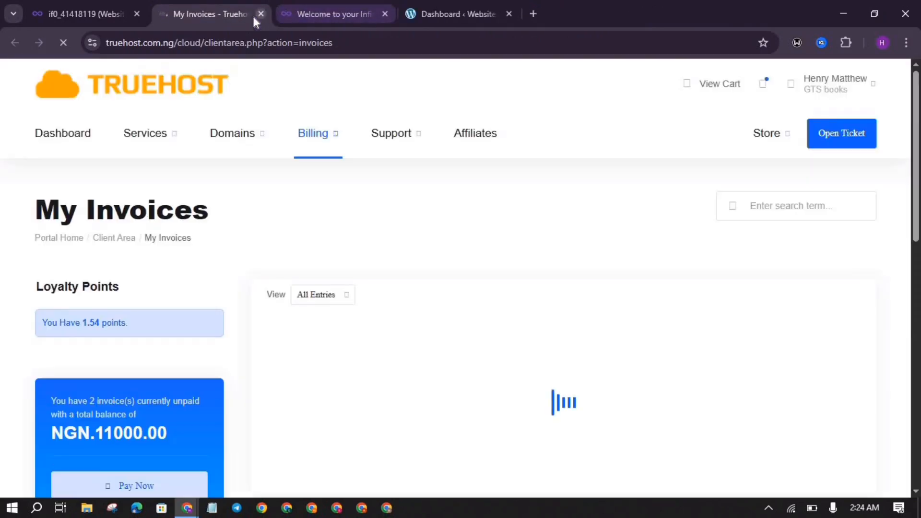
{"action": "left_click", "coordinate": [261, 14]}
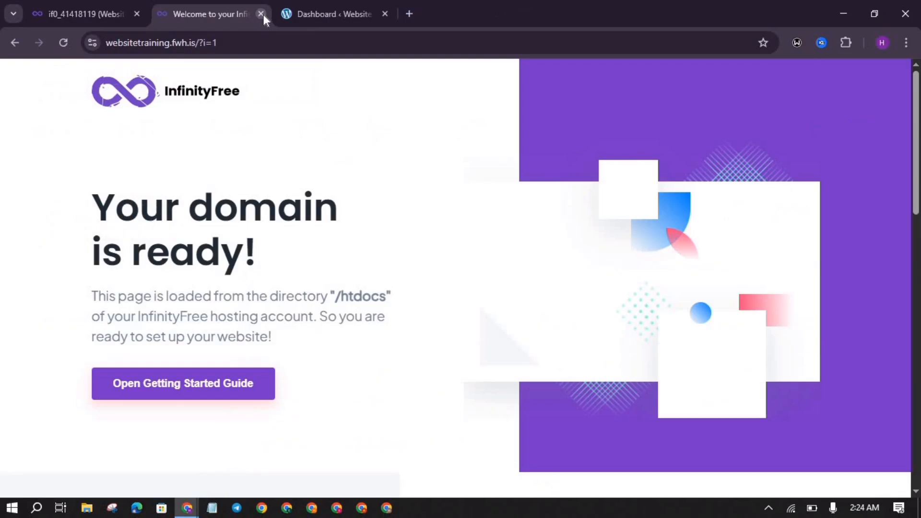
{"action": "left_click", "coordinate": [261, 14]}
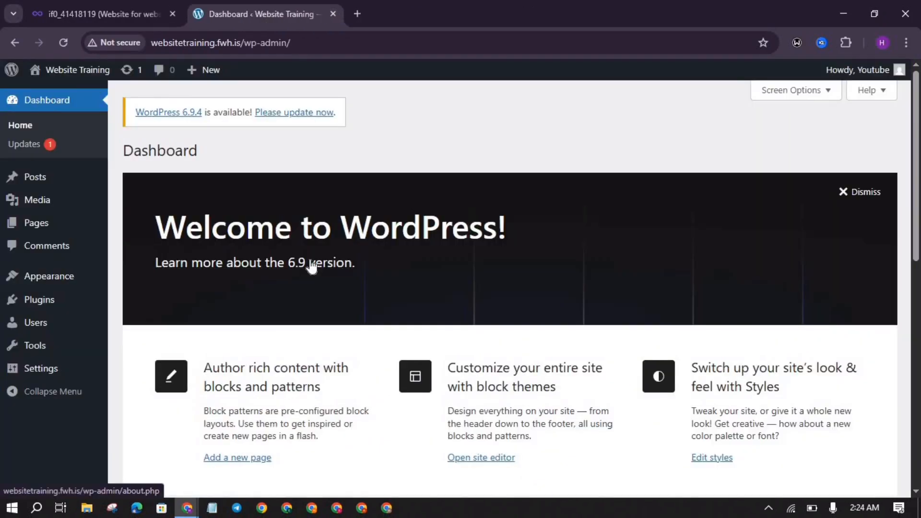
Step: Scroll through the WordPress admin Dashboard to review it
{"action": "scroll", "coordinate": [312, 267], "scroll_direction": "down", "scroll_amount": 3}
{"action": "scroll", "coordinate": [311, 264], "scroll_direction": "up", "scroll_amount": 3}
{"action": "scroll", "coordinate": [312, 266], "scroll_direction": "down", "scroll_amount": 3}
{"action": "scroll", "coordinate": [309, 263], "scroll_direction": "up", "scroll_amount": 3}
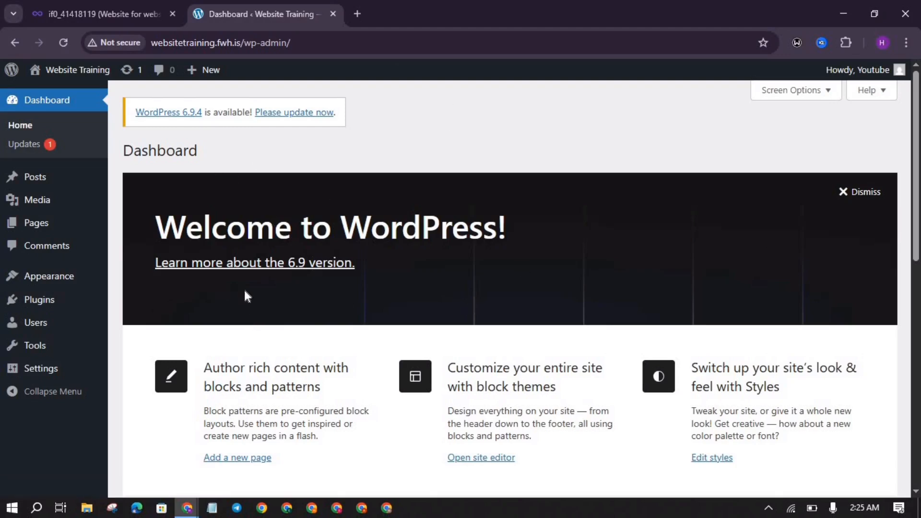
{"action": "scroll", "coordinate": [245, 294], "scroll_direction": "down", "scroll_amount": 4}
{"action": "scroll", "coordinate": [245, 294], "scroll_direction": "up", "scroll_amount": 4}
{"action": "mouse_move", "coordinate": [41, 238]}
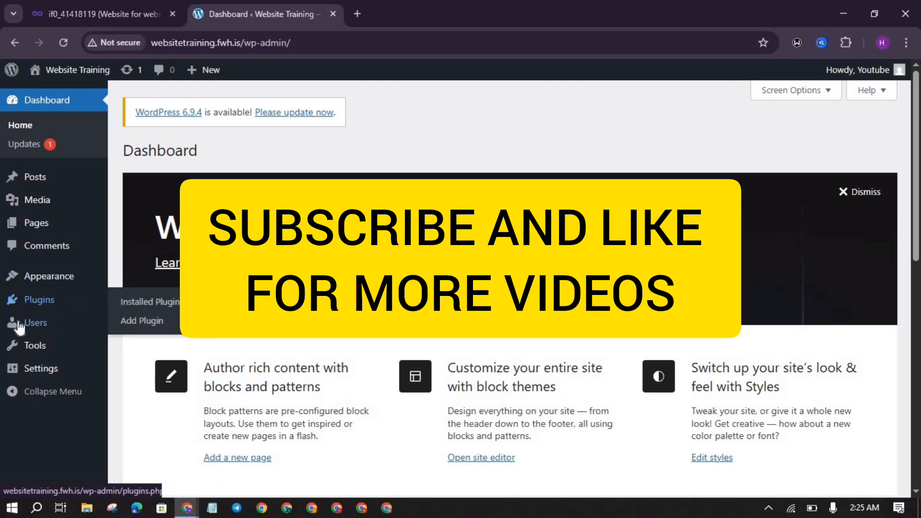